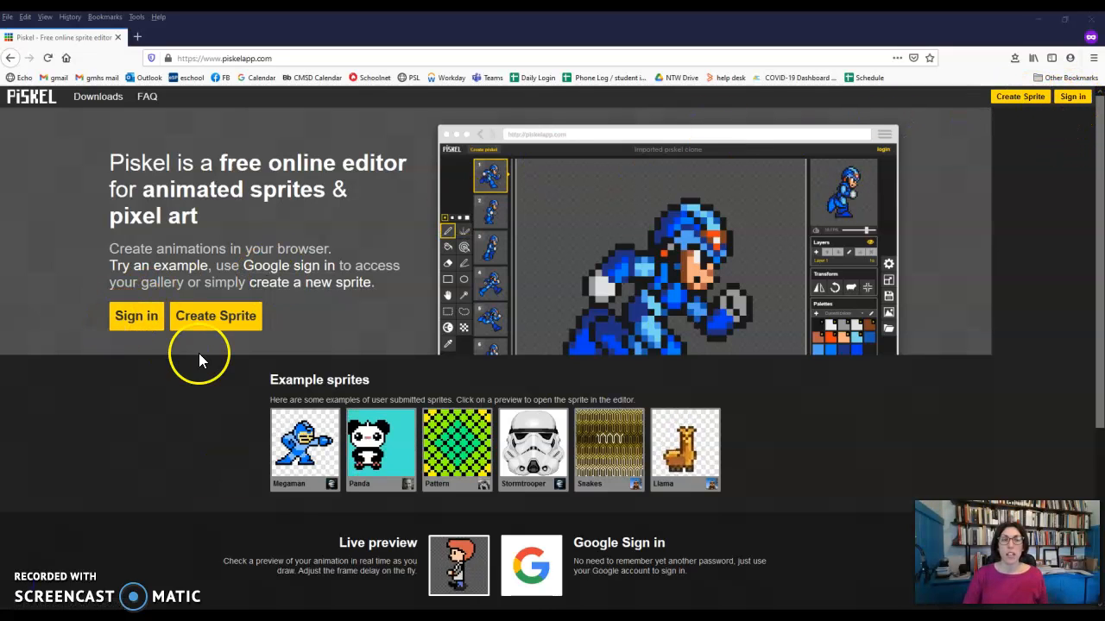
# Sign in to the account and create a new sprite.
pyautogui.click(141, 322)
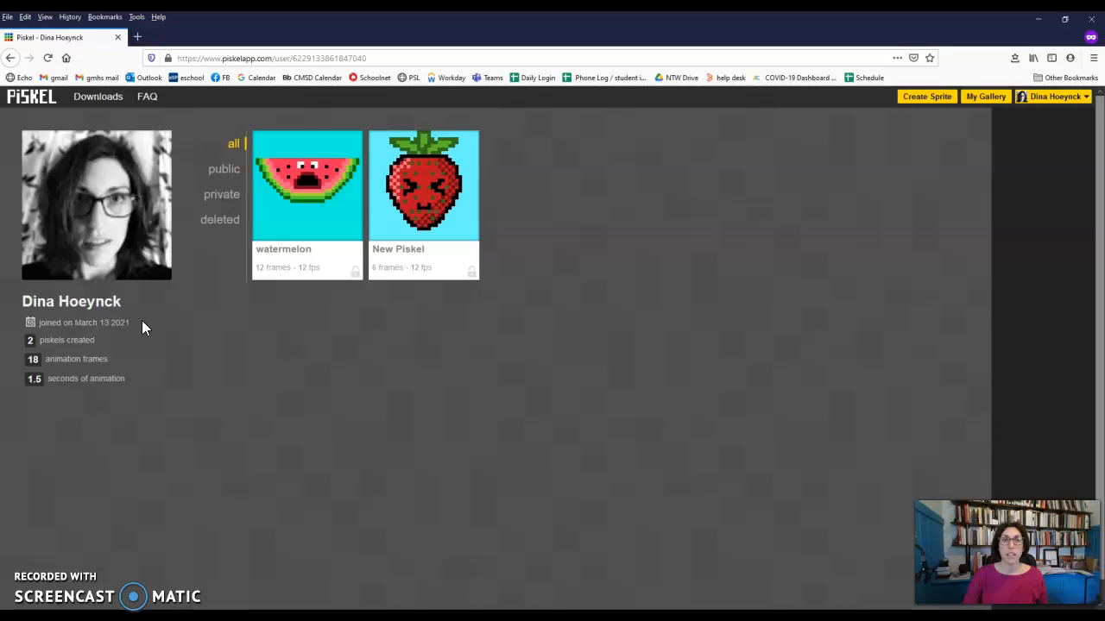
pyautogui.click(28, 590)
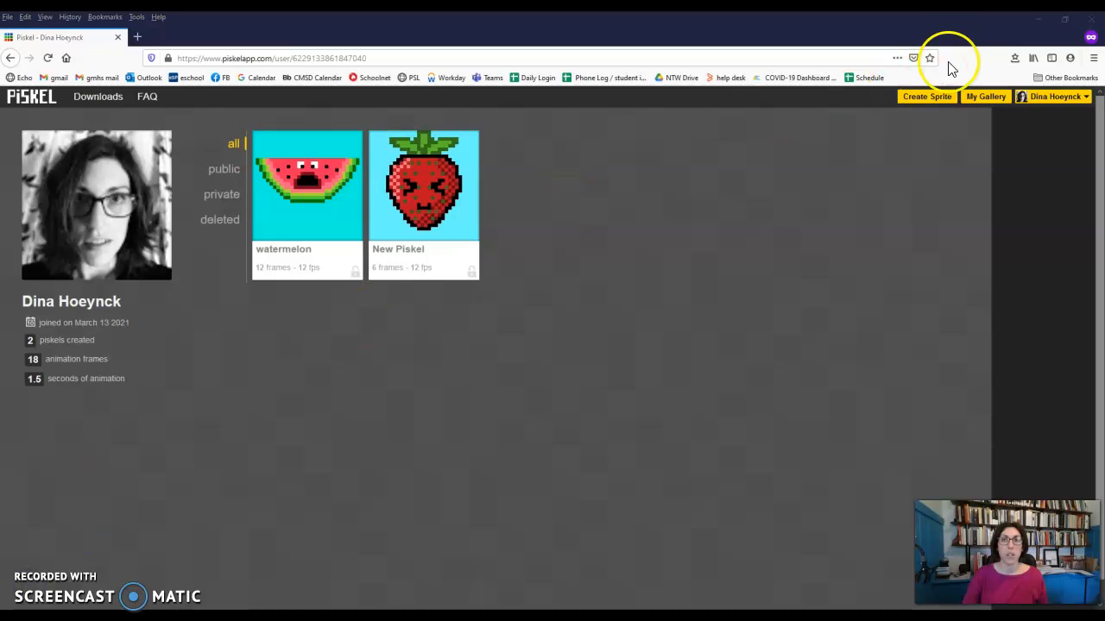
pyautogui.click(907, 97)
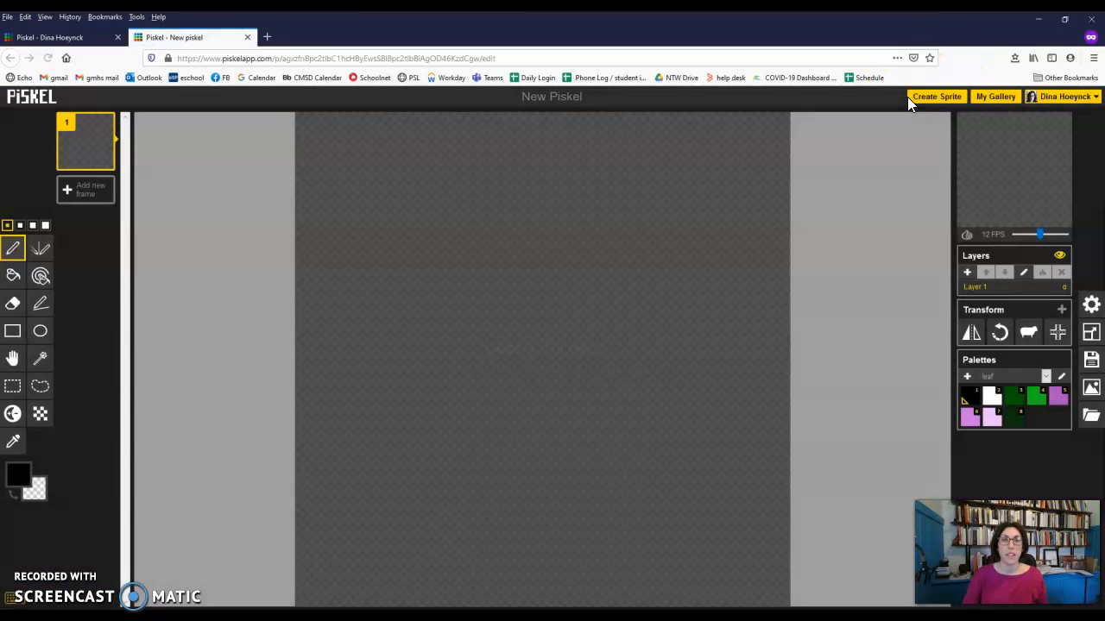
pyautogui.moveTo(441, 596)
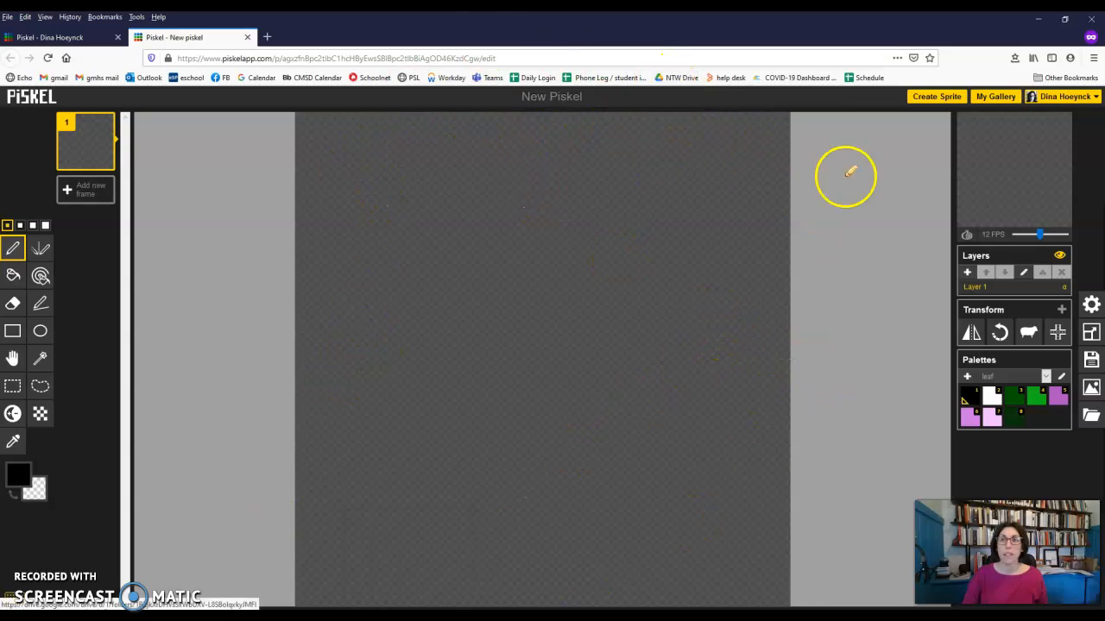
# Check the sprite's width and height in the resize settings.
pyautogui.click(1092, 337)
pyautogui.doubleClick(1005, 236)
pyautogui.click(1011, 254)
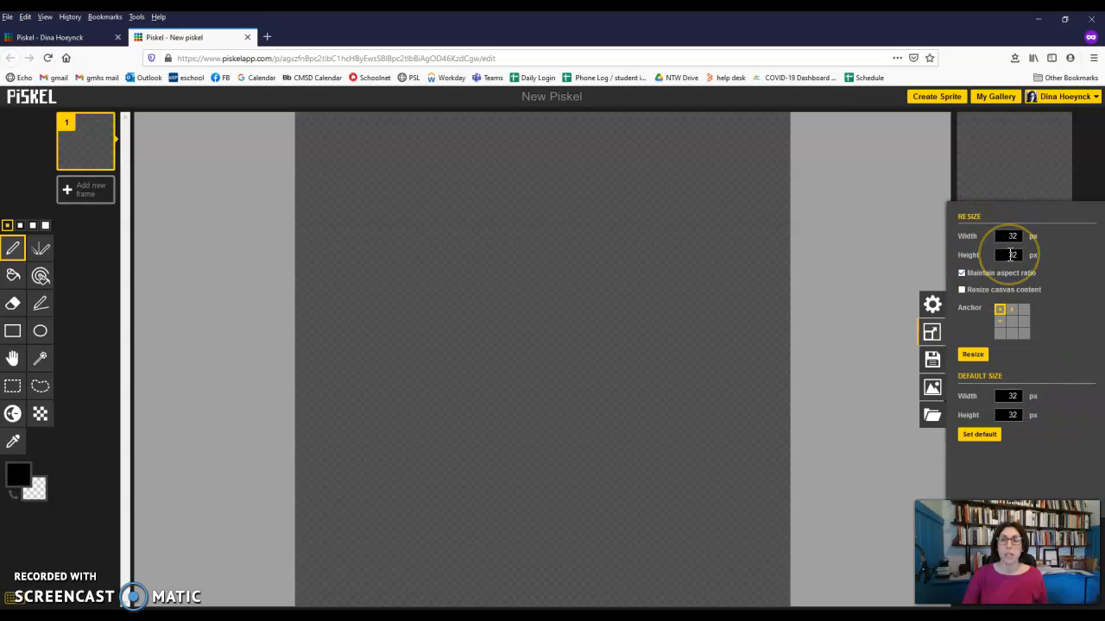
pyautogui.click(931, 335)
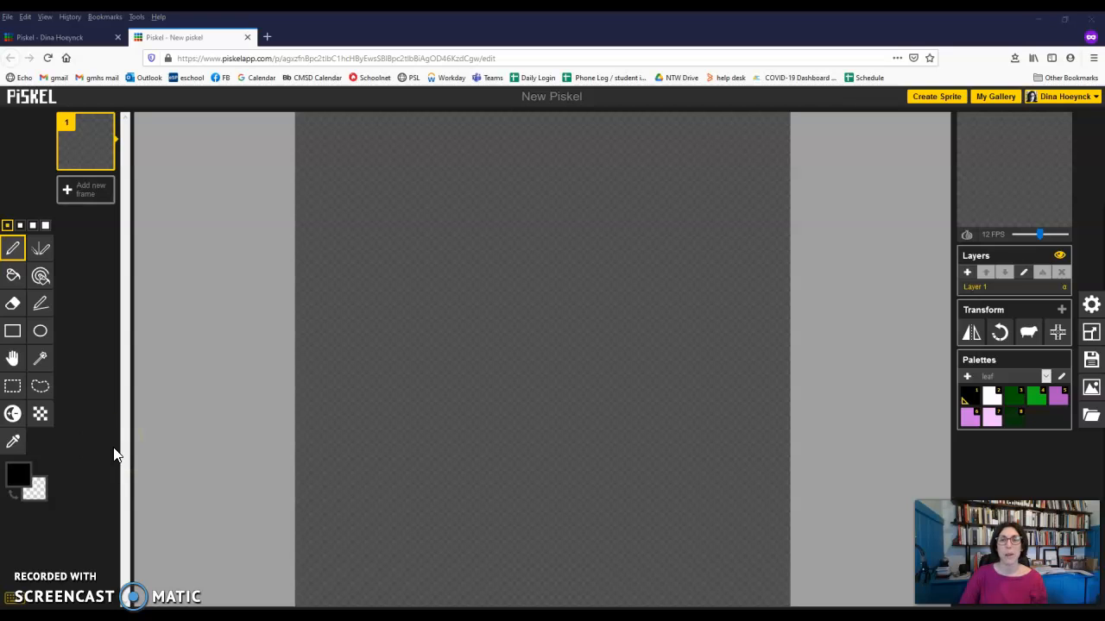
# Create and save a palette named watermelon with black, pink, light pink, yellow, green, dark green, white and dark red #831130.
pyautogui.click(967, 376)
pyautogui.tripleClick(468, 212)
pyautogui.write('watermelon')
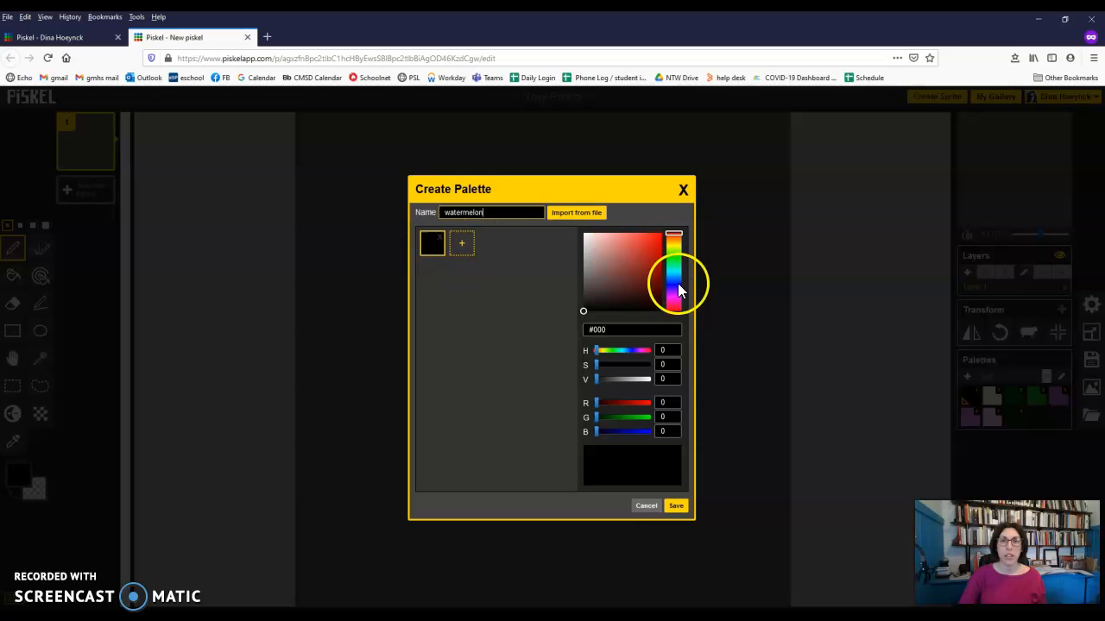
pyautogui.moveTo(646, 264)
pyautogui.mouseDown()
pyautogui.moveTo(648, 236)
pyautogui.moveTo(643, 266)
pyautogui.mouseUp()
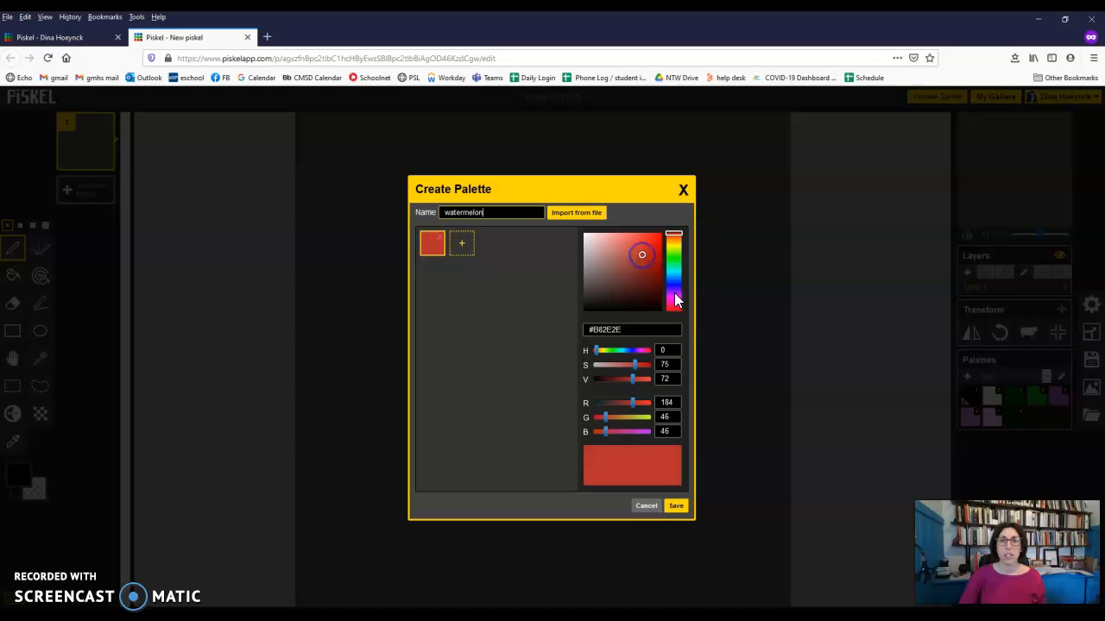
pyautogui.click(675, 299)
pyautogui.moveTo(675, 309)
pyautogui.mouseDown()
pyautogui.moveTo(677, 317)
pyautogui.moveTo(676, 307)
pyautogui.mouseUp()
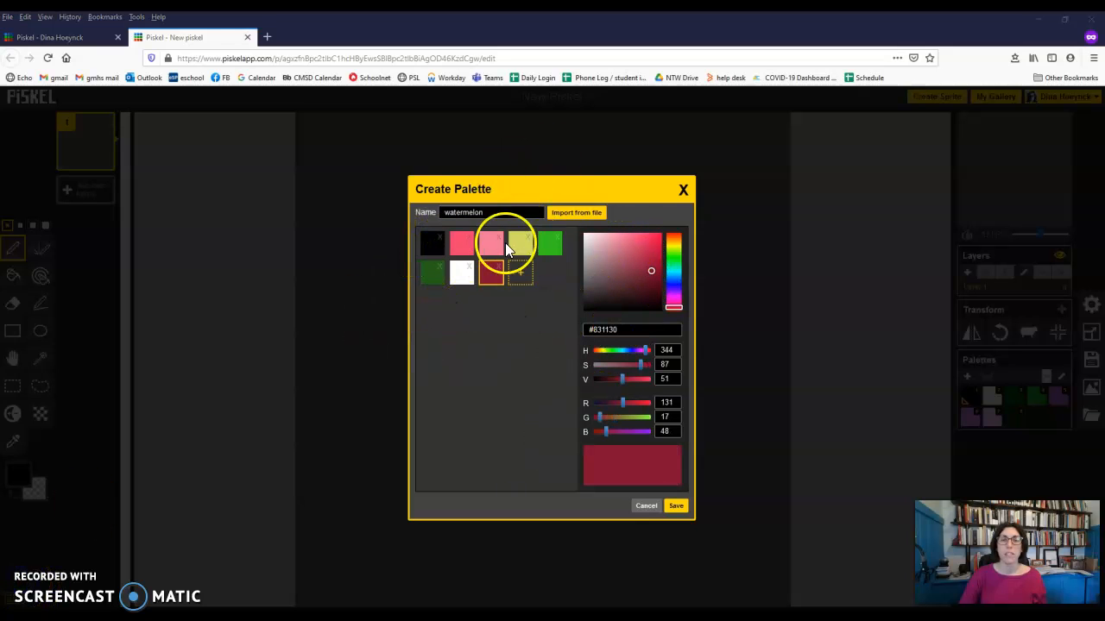
pyautogui.click(673, 509)
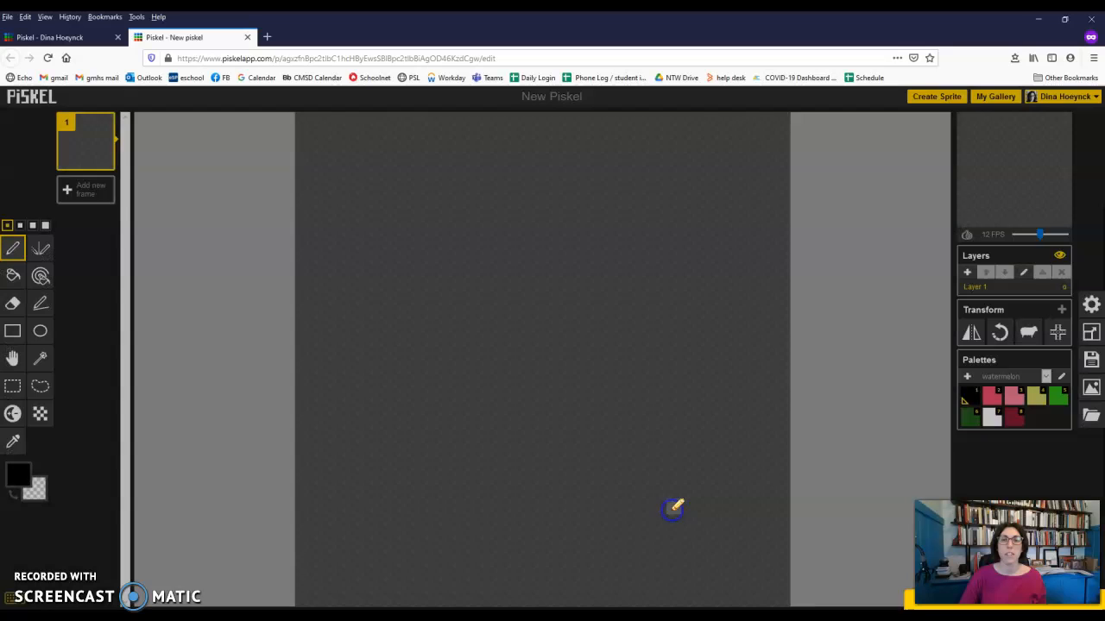
pyautogui.click(215, 510)
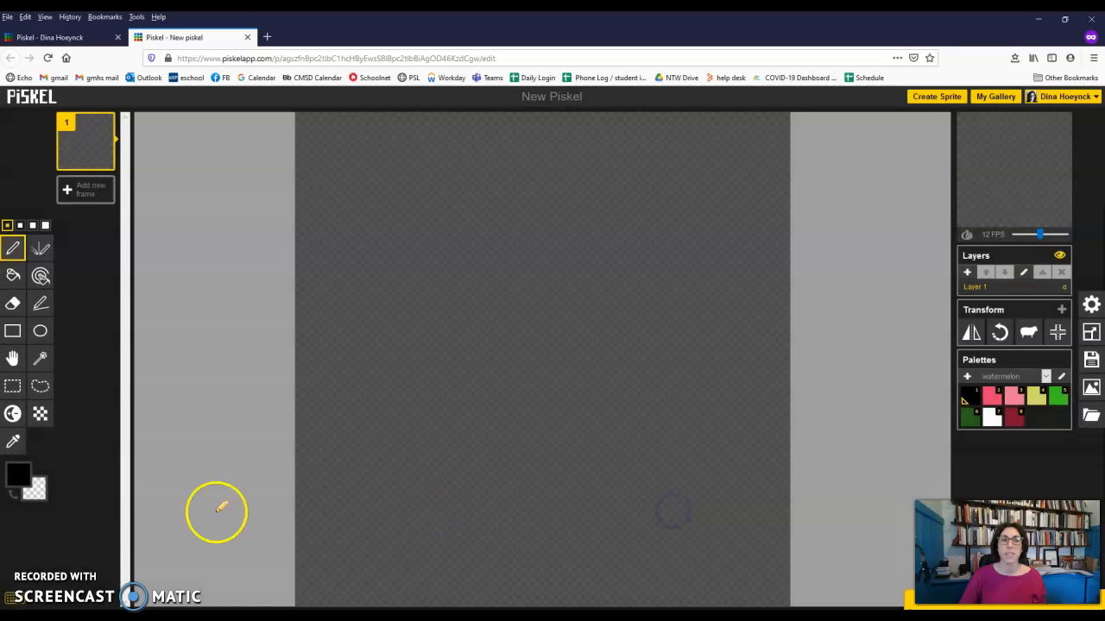
pyautogui.click(26, 595)
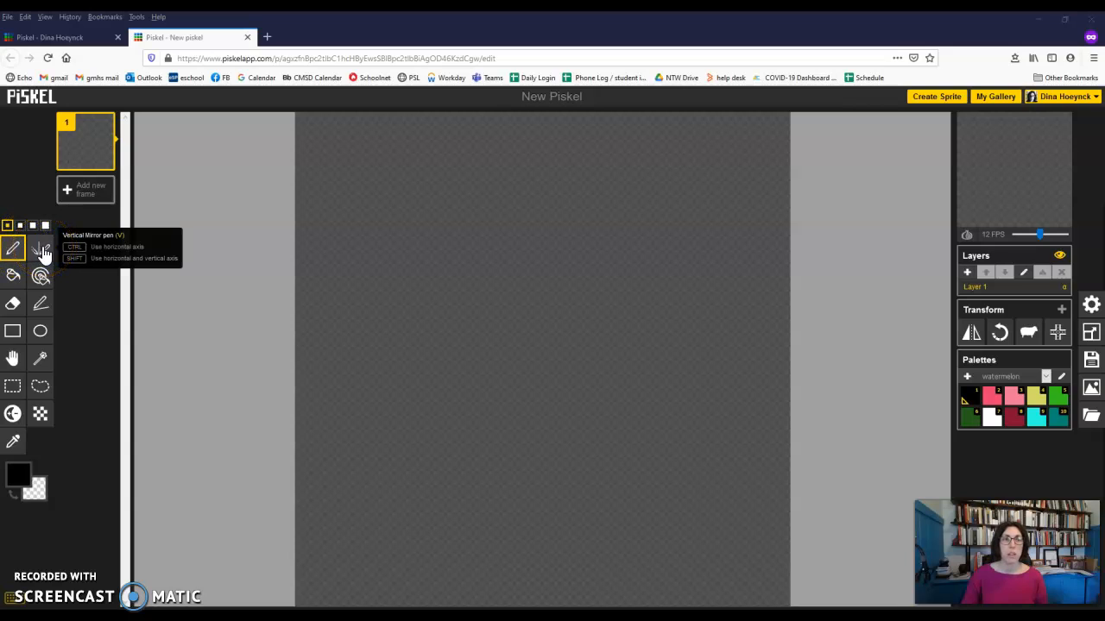
# Draw the pink outline of a half watermelon slice with a flat upper edge, using the Vertical Mirror pen.
pyautogui.click(42, 250)
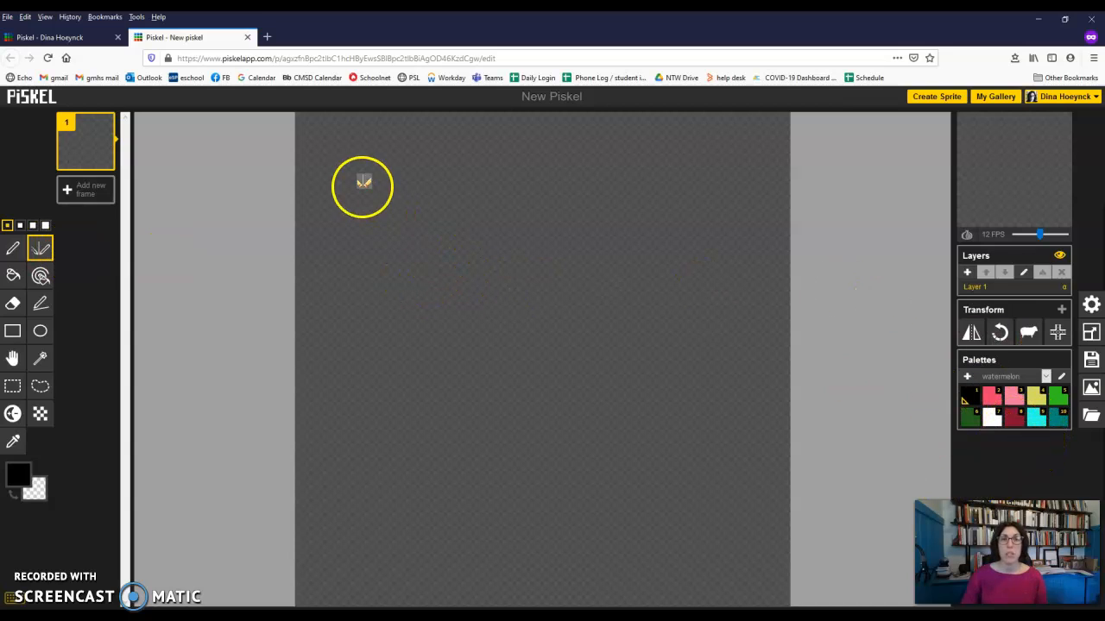
pyautogui.click(995, 399)
pyautogui.click(1005, 399)
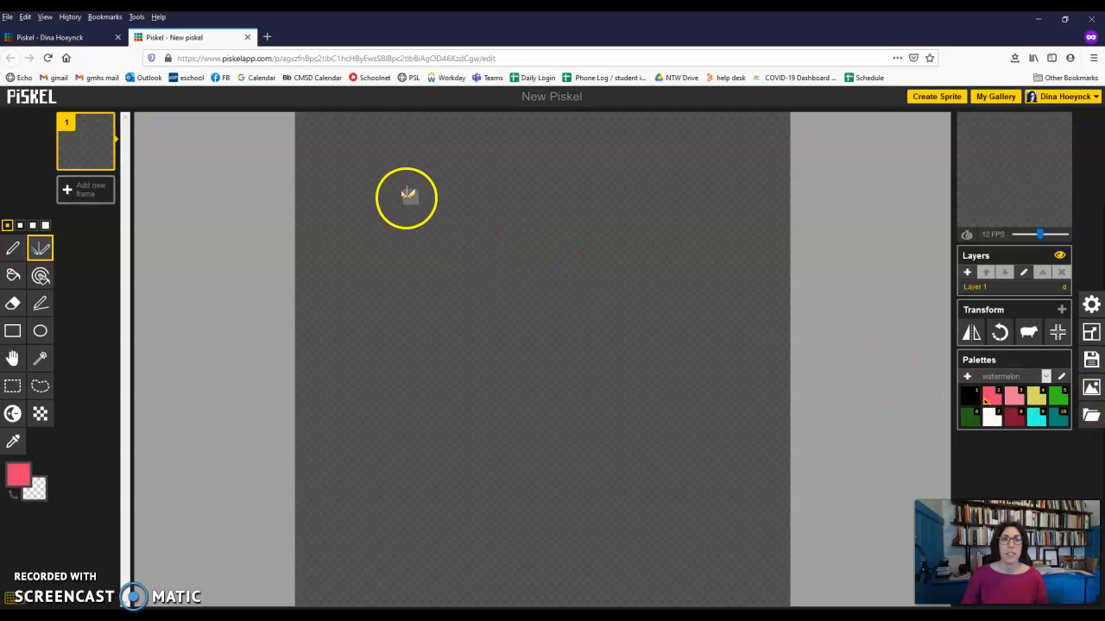
pyautogui.moveTo(376, 195); pyautogui.dragTo(709, 197)
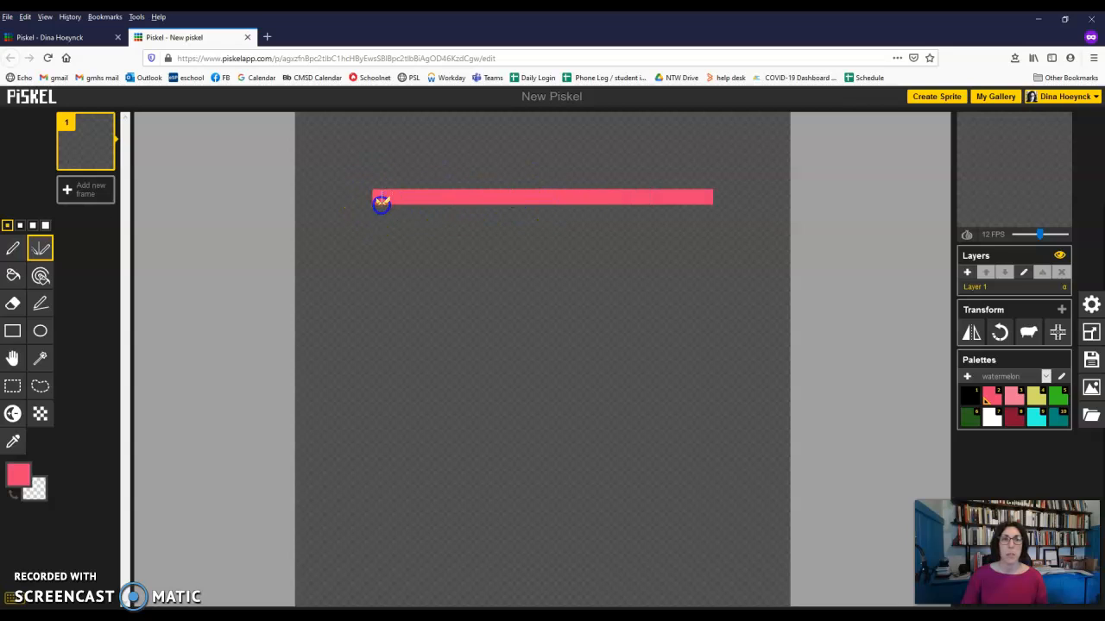
pyautogui.moveTo(387, 221)
pyautogui.mouseDown()
pyautogui.moveTo(429, 267)
pyautogui.moveTo(543, 298)
pyautogui.moveTo(488, 252)
pyautogui.moveTo(403, 209)
pyautogui.moveTo(483, 251)
pyautogui.moveTo(509, 285)
pyautogui.mouseUp()
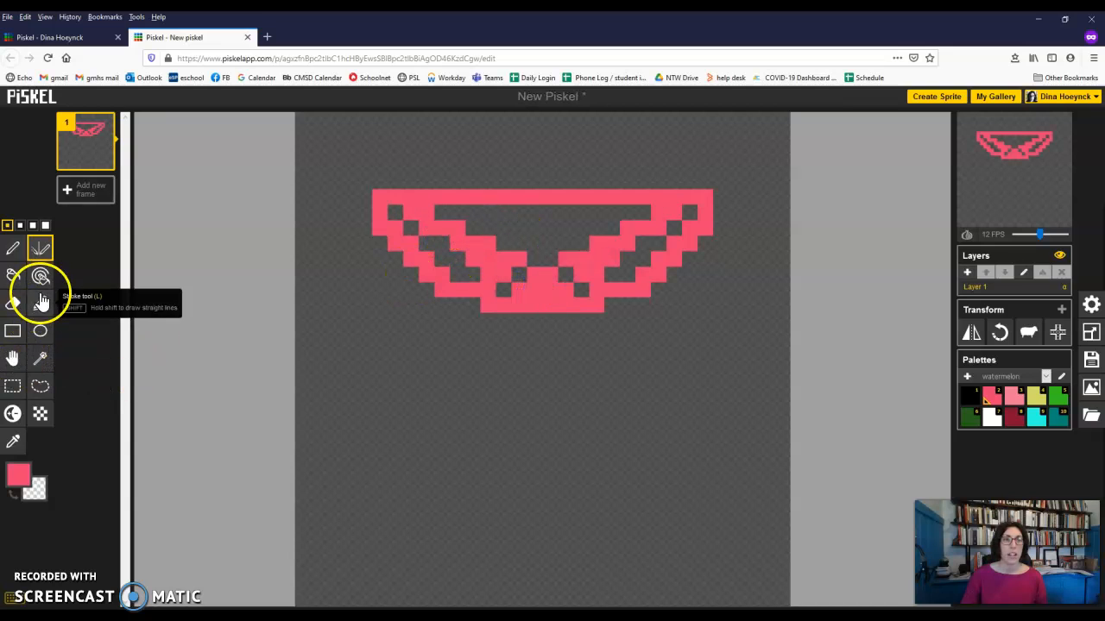
# Fill the empty areas inside the slice outline with the same pink using the paint bucket.
pyautogui.click(13, 275)
pyautogui.click(525, 238)
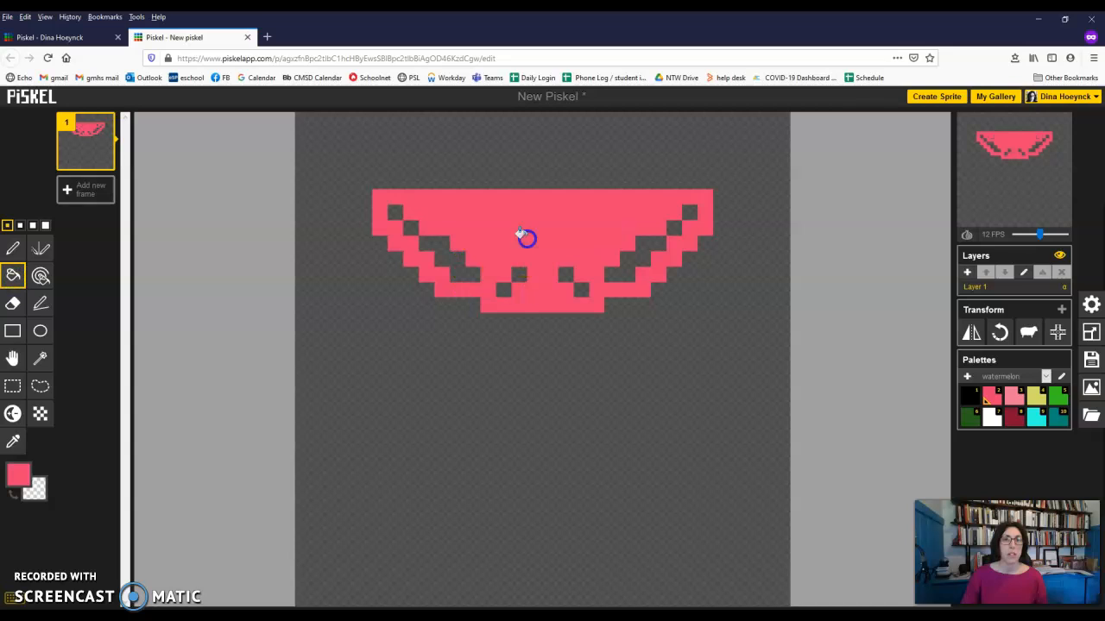
pyautogui.click(521, 281)
pyautogui.click(466, 275)
pyautogui.click(565, 274)
pyautogui.click(580, 288)
pyautogui.click(626, 276)
pyautogui.click(674, 226)
pyautogui.click(395, 211)
pyautogui.click(410, 227)
# Add a mirrored light pink border along the slice's sides and underside, undoing the stray stroke below the slice.
pyautogui.click(40, 247)
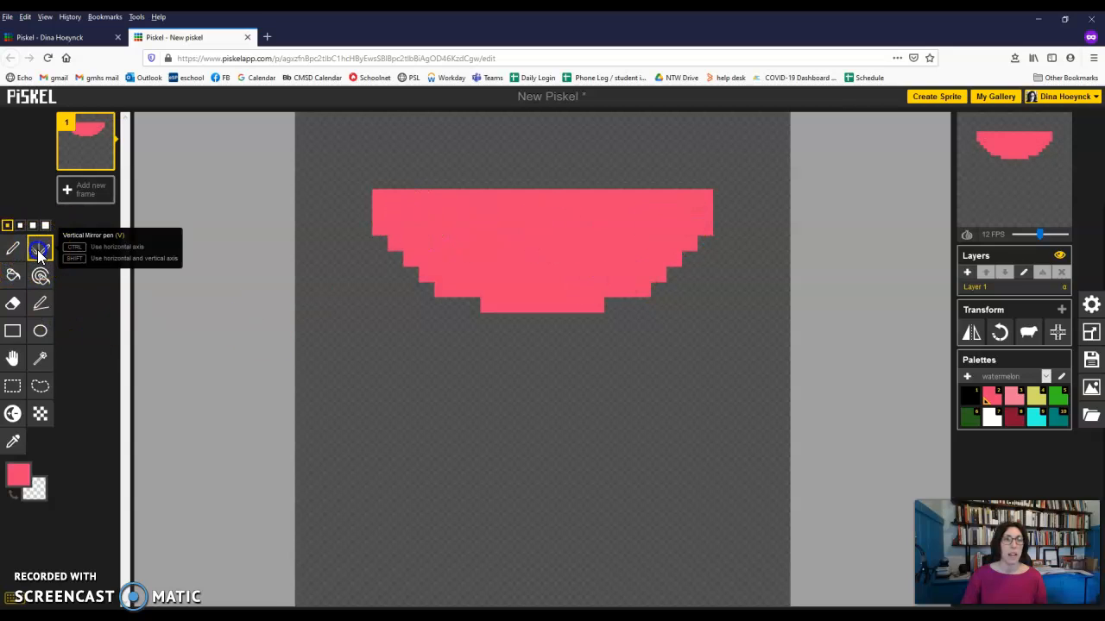
pyautogui.click(1015, 396)
pyautogui.moveTo(362, 197); pyautogui.dragTo(363, 227)
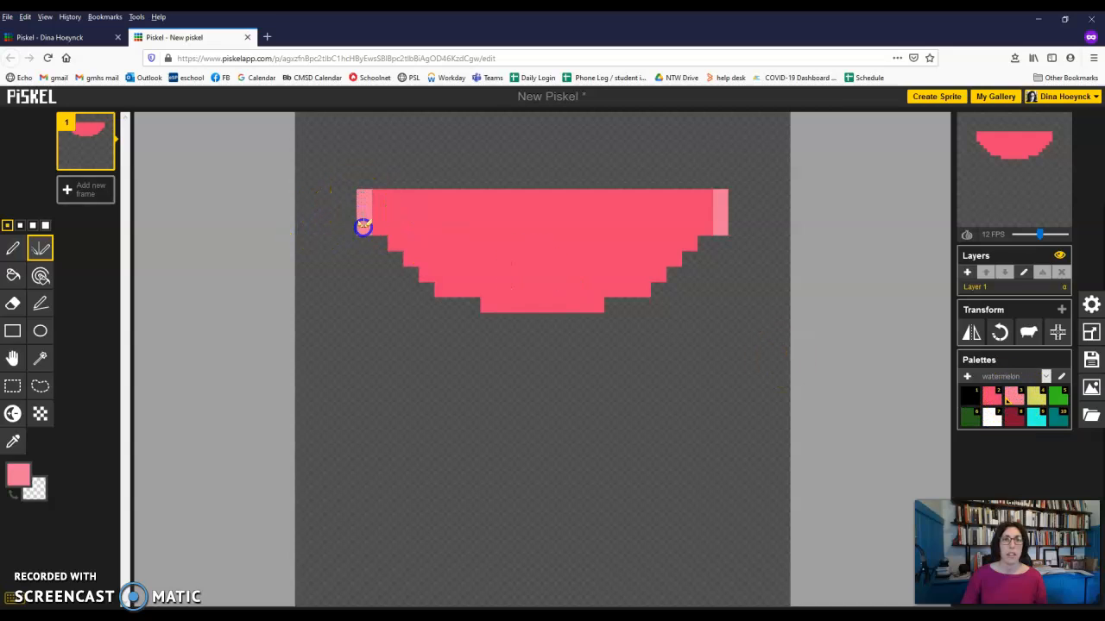
pyautogui.moveTo(396, 261)
pyautogui.mouseDown()
pyautogui.moveTo(427, 291)
pyautogui.moveTo(468, 303)
pyautogui.mouseUp()
pyautogui.moveTo(349, 305); pyautogui.dragTo(482, 443)
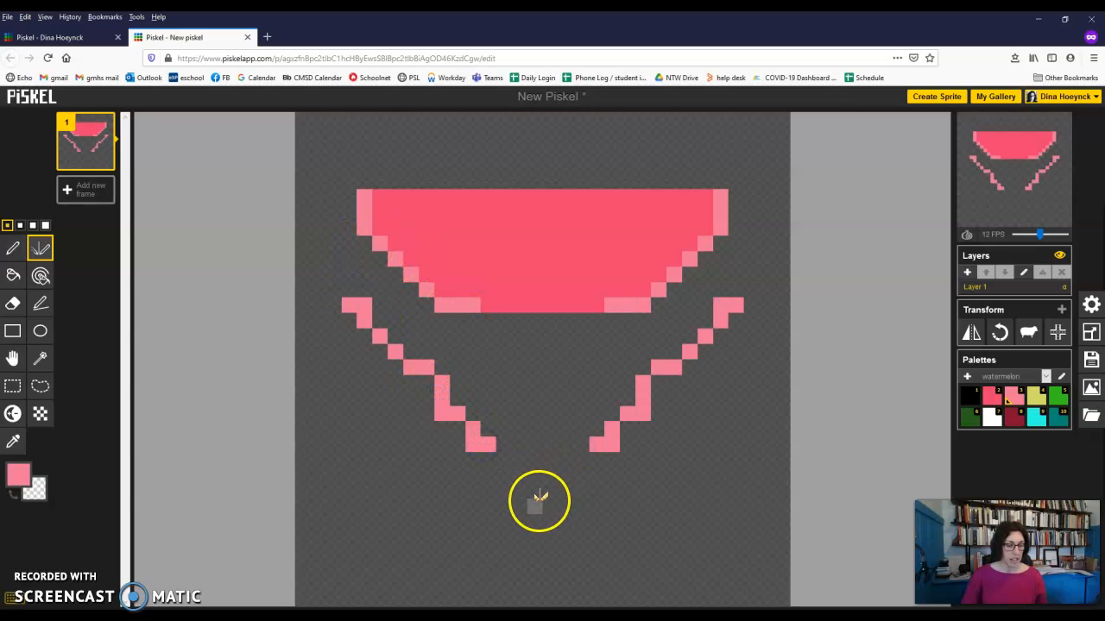
pyautogui.hotkey('ctrl', 'z')
pyautogui.moveTo(493, 320); pyautogui.dragTo(552, 321)
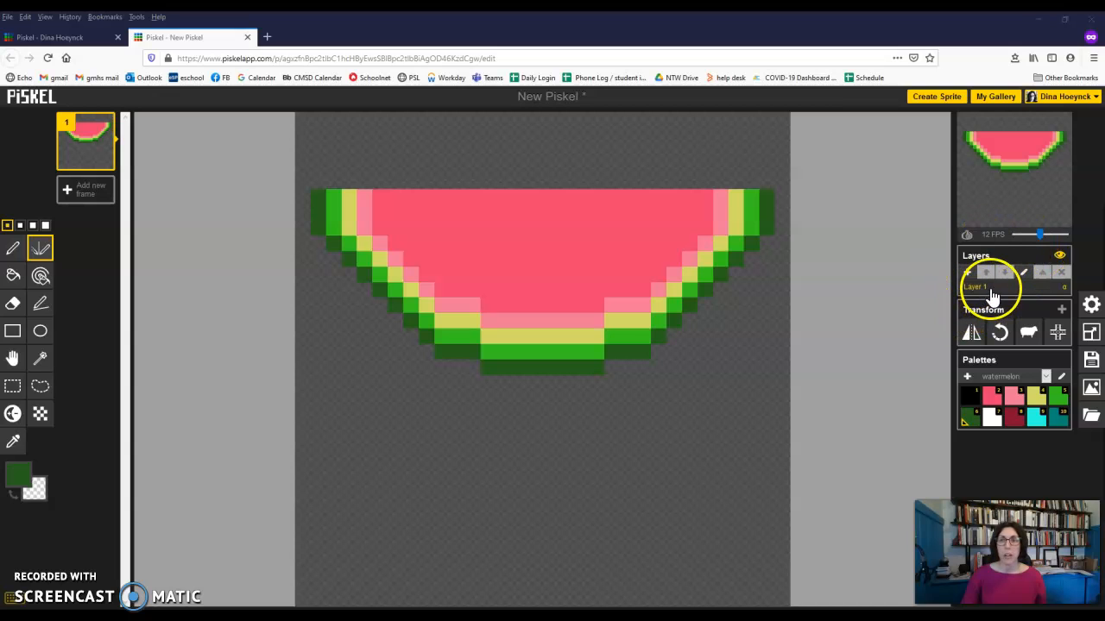
# Rename Layer 1 to watermelon.
pyautogui.click(1024, 272)
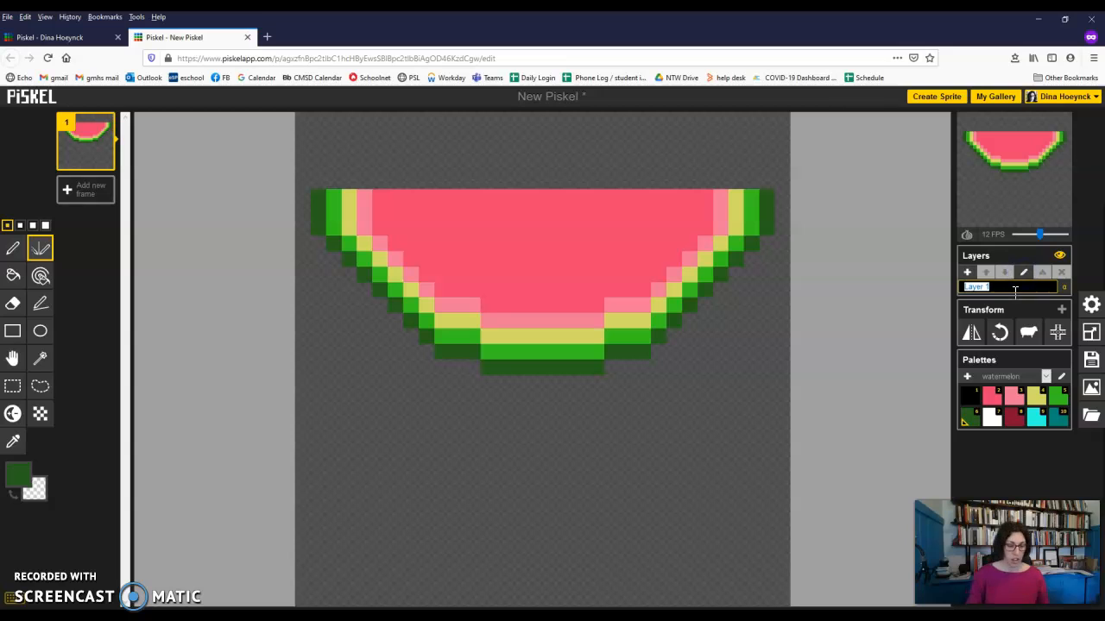
pyautogui.write('watermelon')
pyautogui.click(1015, 302)
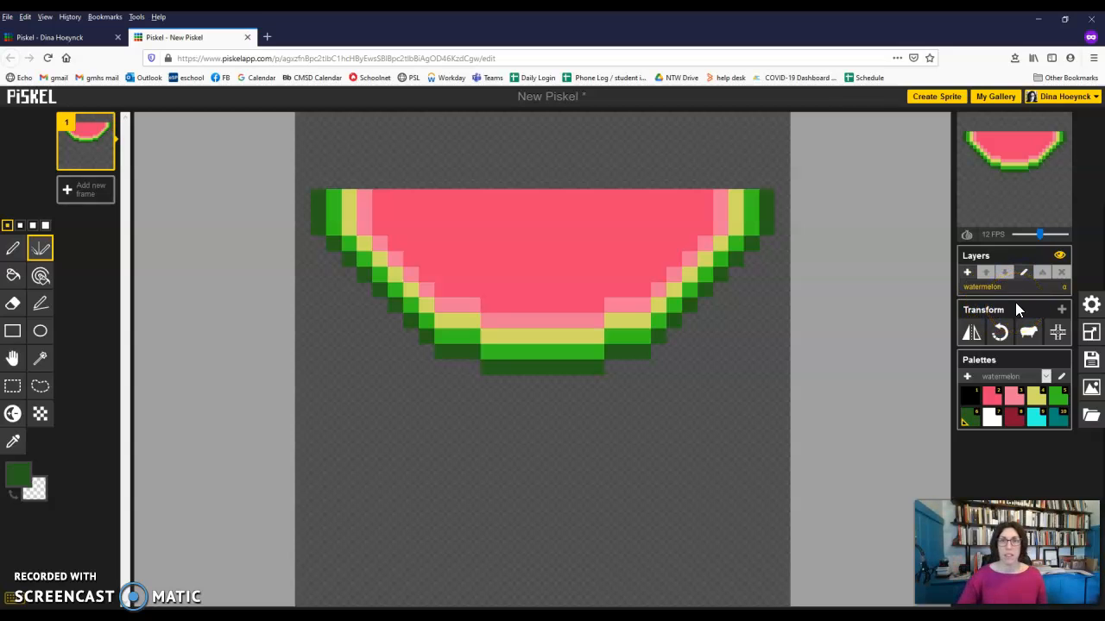
# Add a new layer named background and move it below the watermelon layer.
pyautogui.click(968, 273)
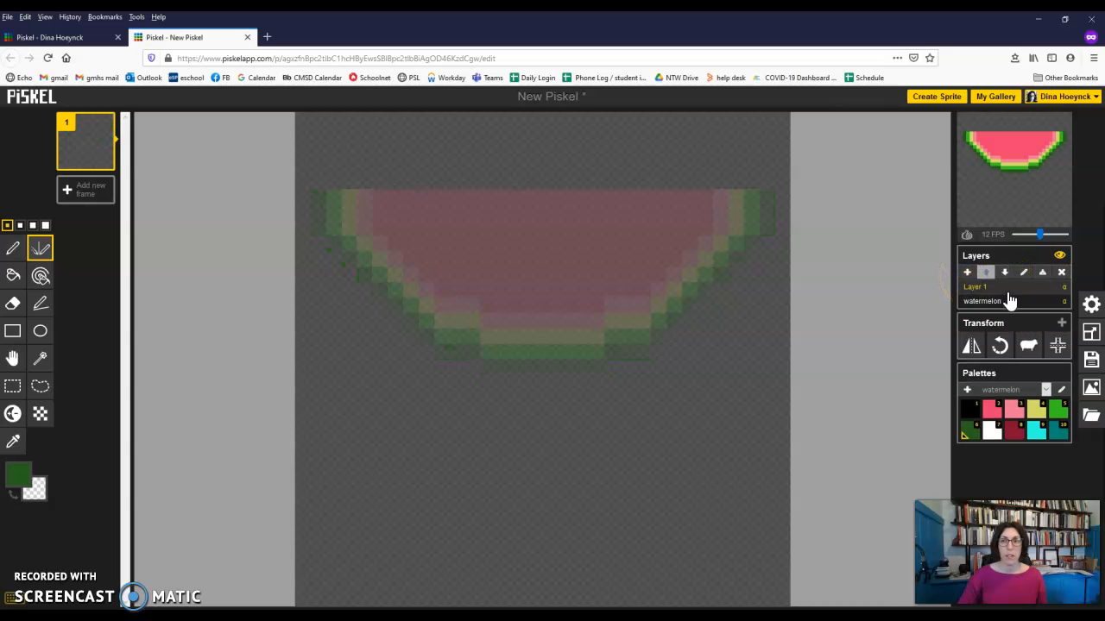
pyautogui.doubleClick(1006, 288)
pyautogui.write('background')
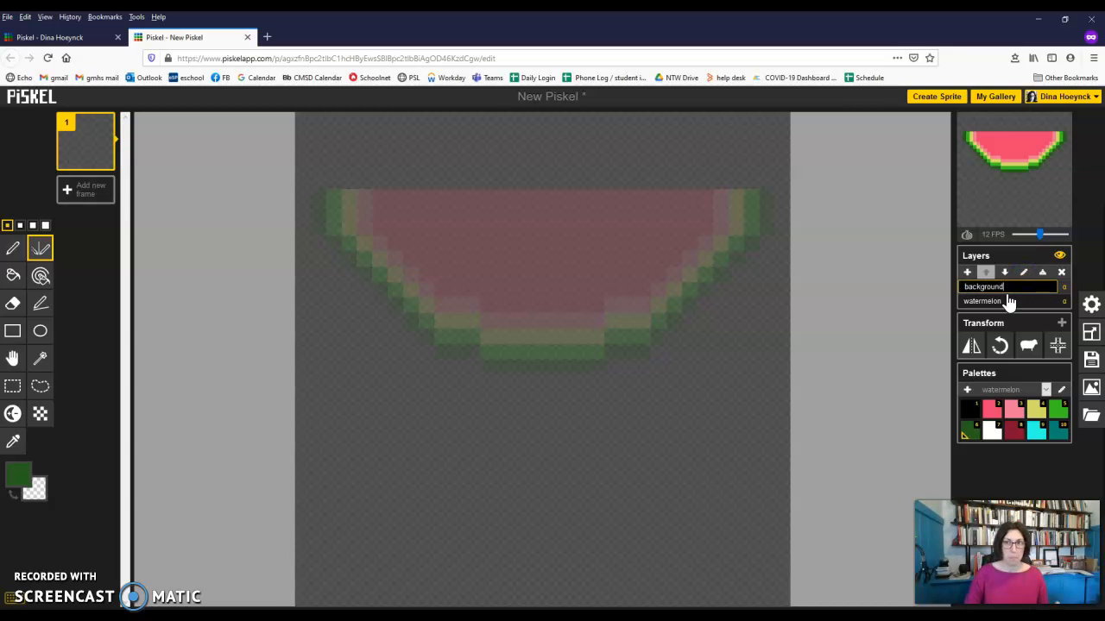
pyautogui.press('Return')
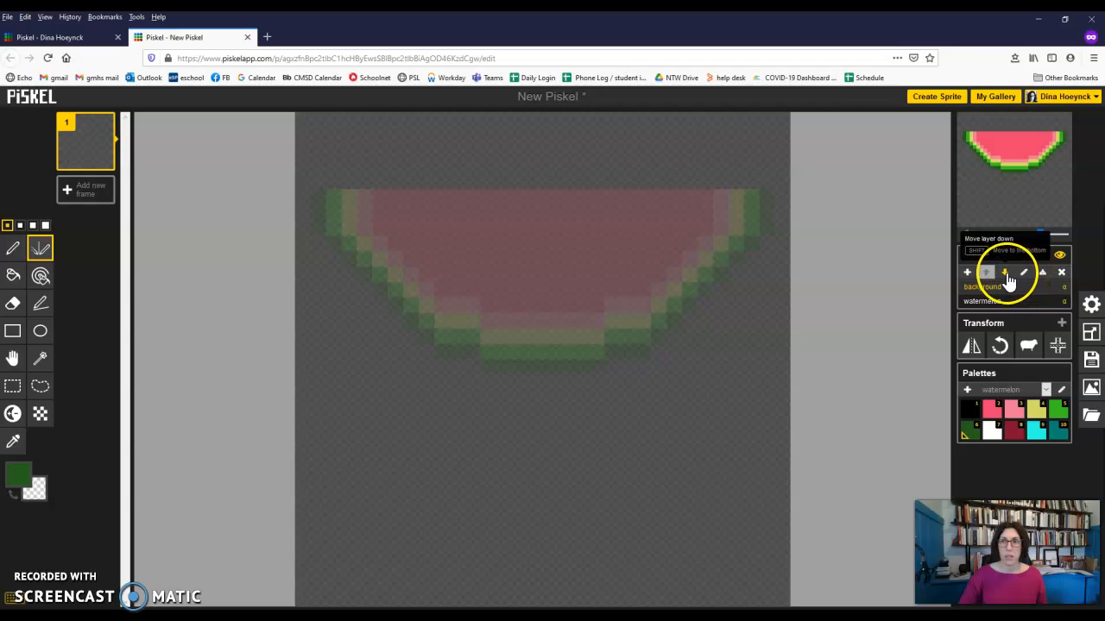
pyautogui.click(1006, 275)
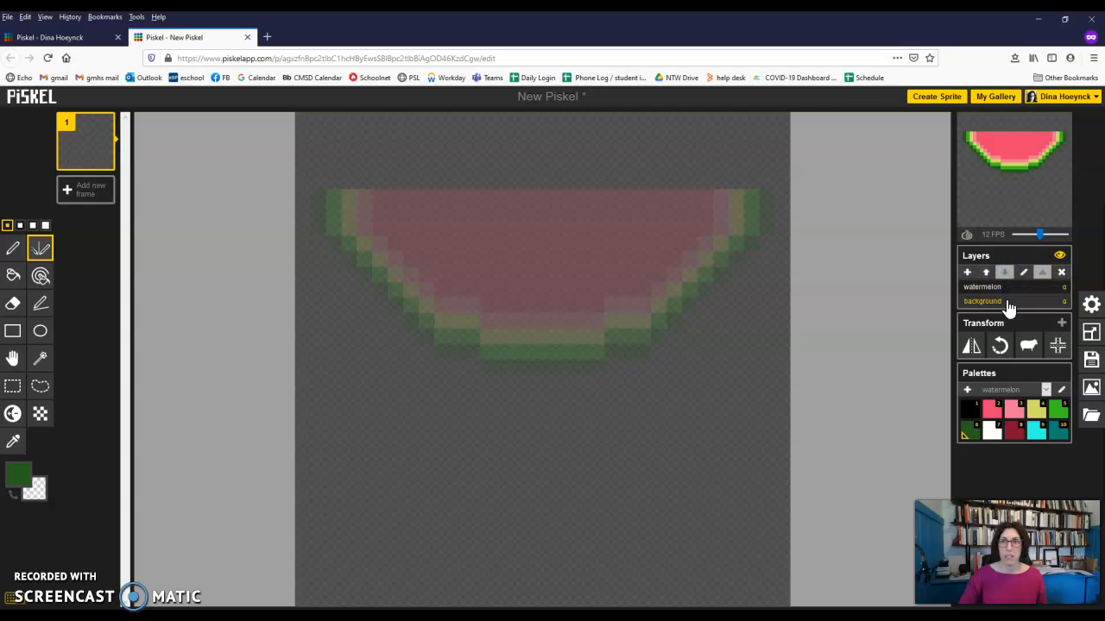
# Fill the whole background layer with bright cyan using the paint bucket.
pyautogui.click(1039, 436)
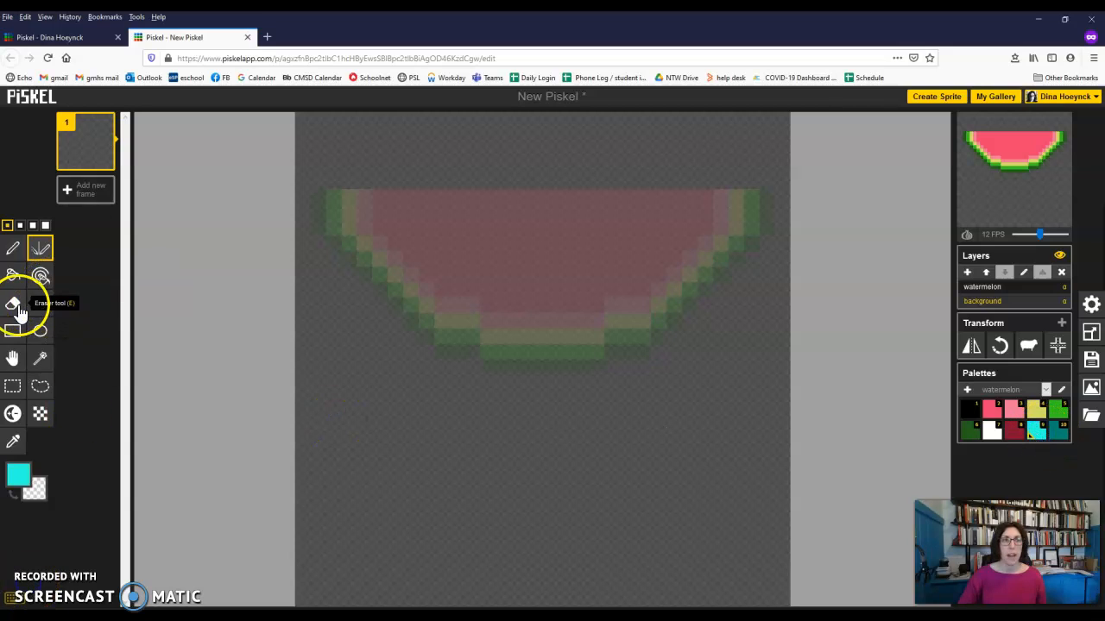
pyautogui.click(14, 276)
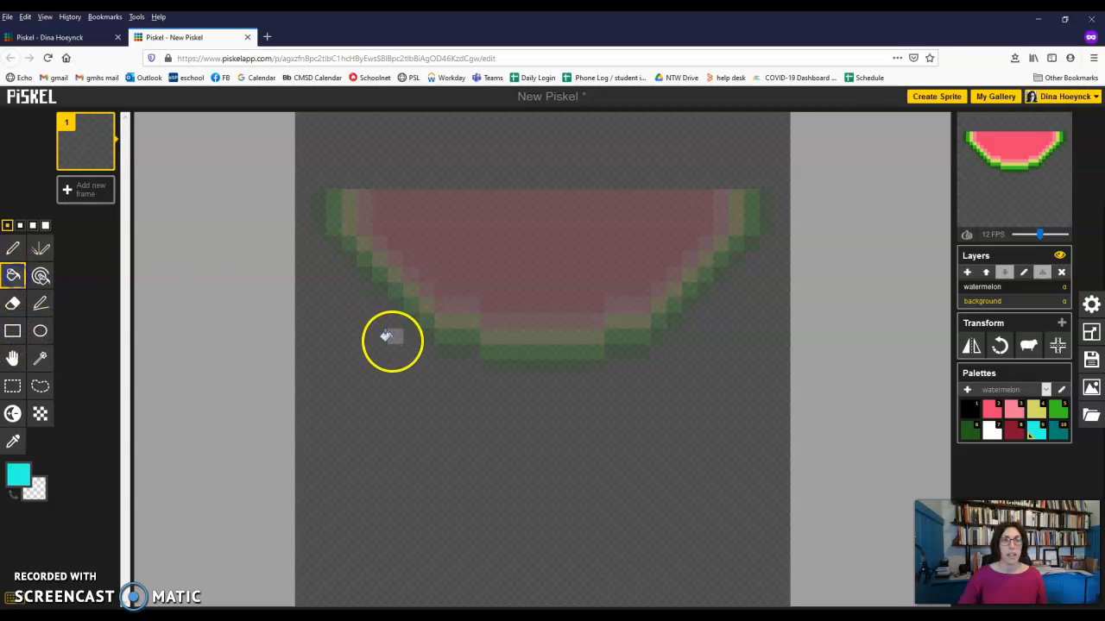
pyautogui.click(361, 369)
# Paint a solid dark teal band across the lower part of the background with the largest pen size.
pyautogui.click(1060, 437)
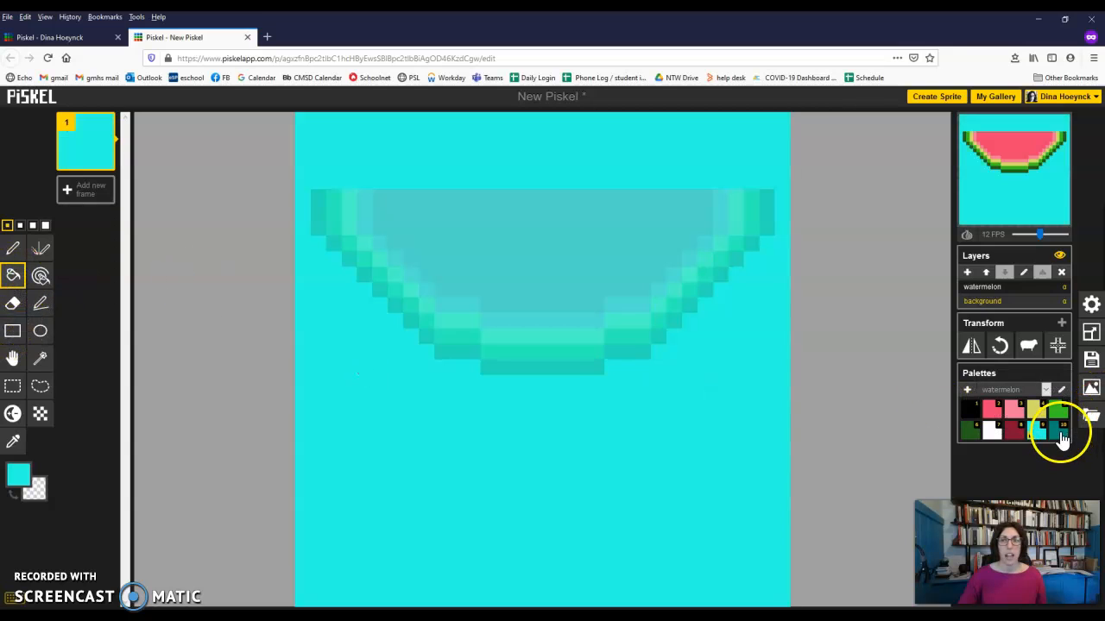
pyautogui.click(13, 249)
pyautogui.click(45, 225)
pyautogui.moveTo(322, 584); pyautogui.dragTo(833, 592)
pyautogui.moveTo(308, 530); pyautogui.dragTo(798, 544)
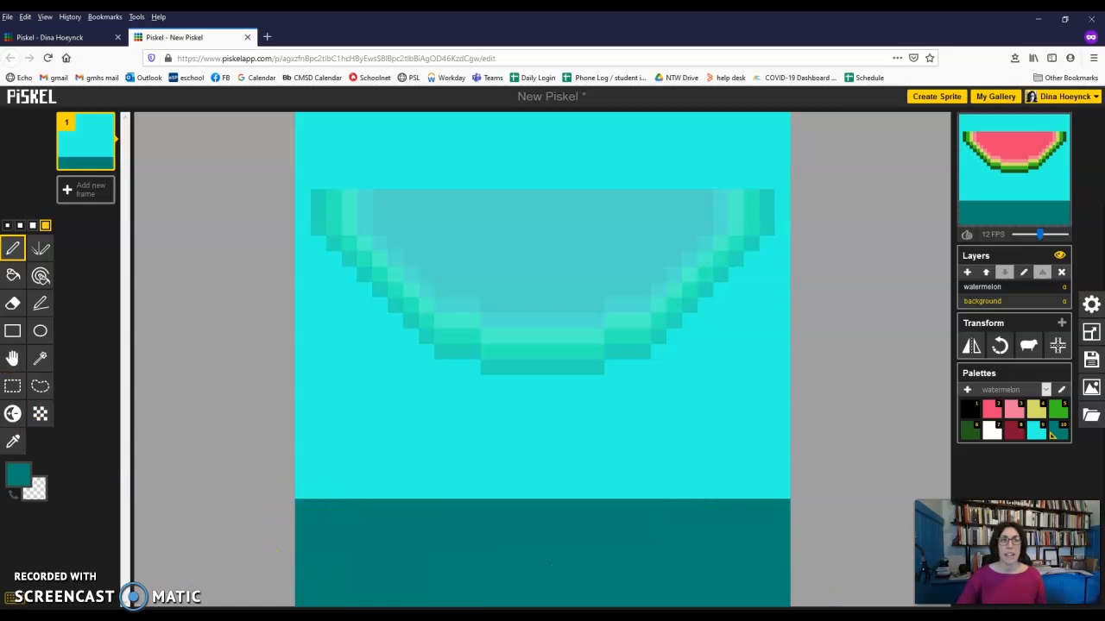
# Set cyan as primary and dark teal as secondary colour, and paint a dithered strip directly above the teal band.
pyautogui.click(12, 497)
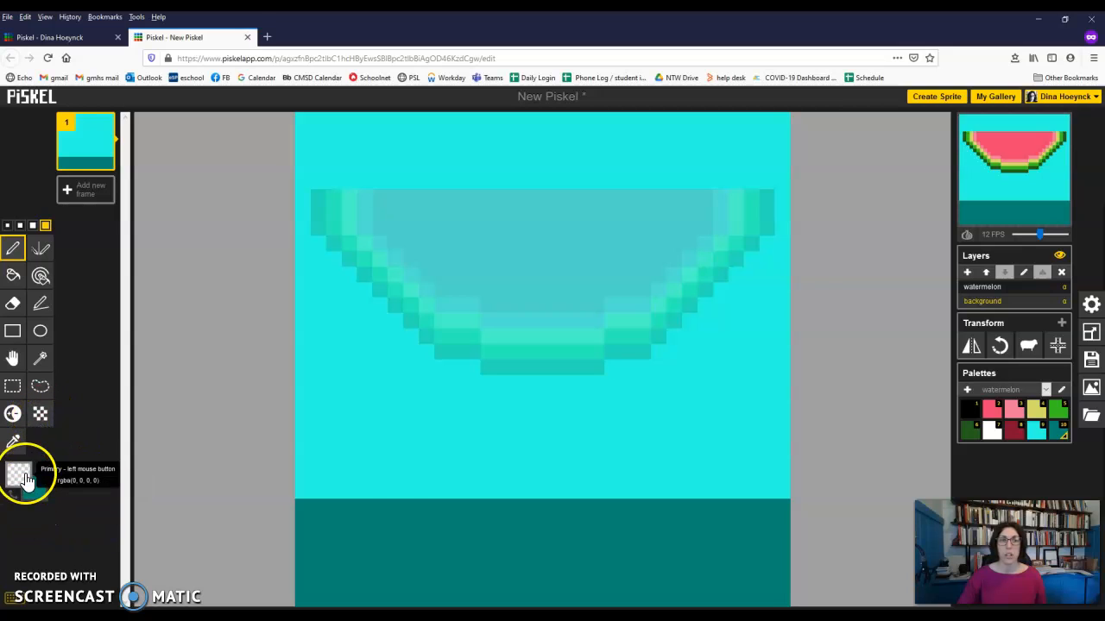
pyautogui.click(1036, 430)
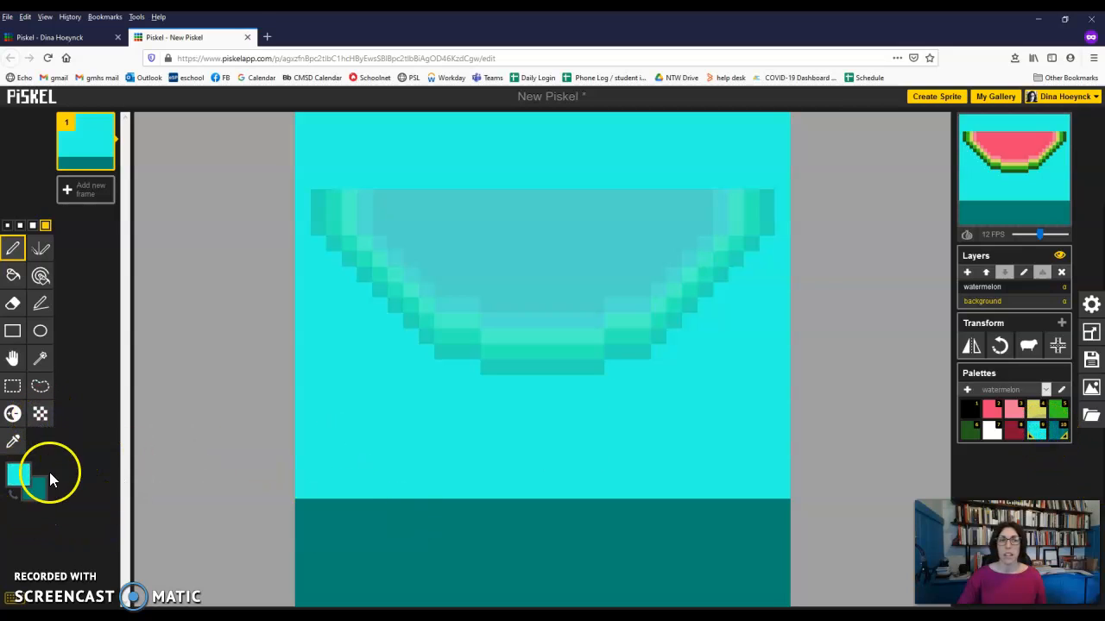
pyautogui.click(39, 413)
pyautogui.moveTo(324, 468); pyautogui.dragTo(798, 473)
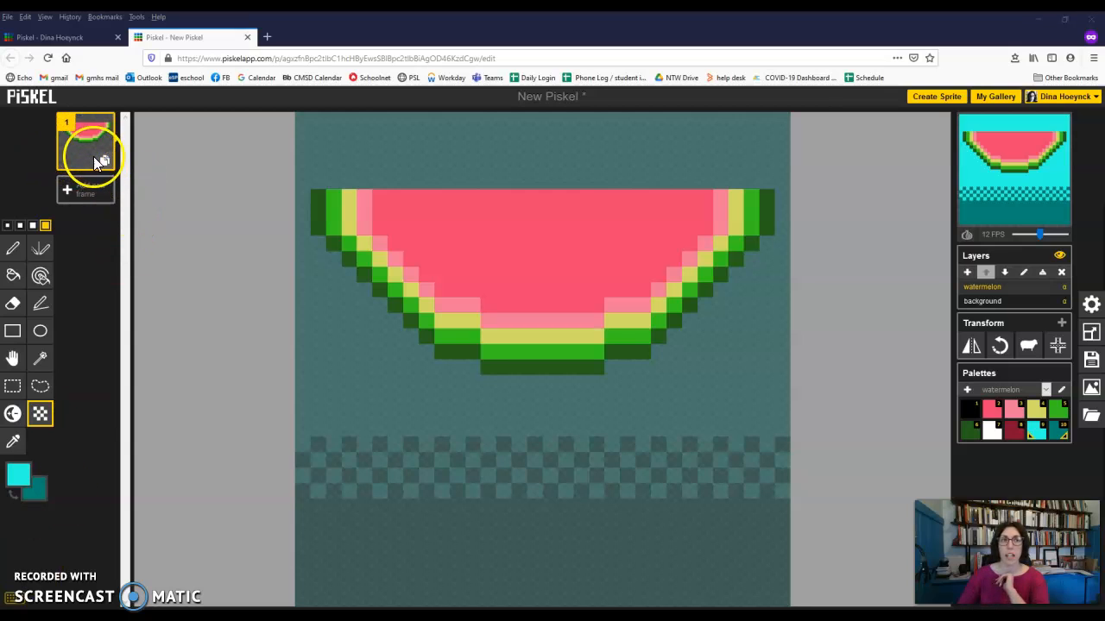
# Duplicate frame 1 to make a second animation frame.
pyautogui.click(105, 162)
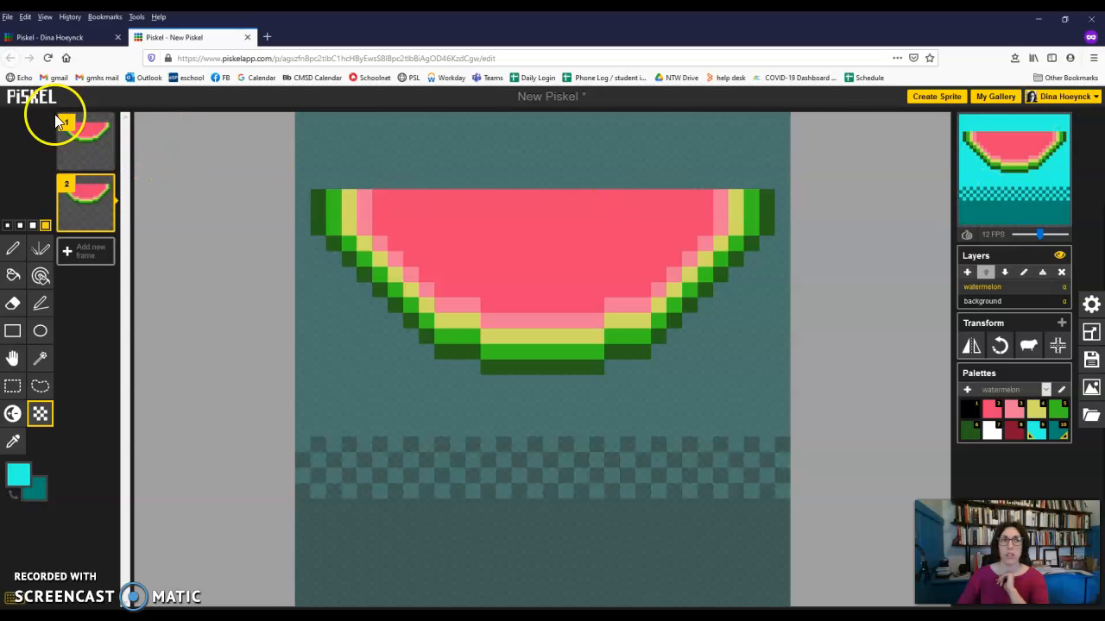
# Compare frames 1 and 2, and shift the watermelon in frame 2 down by one pixel with the Move tool.
pyautogui.click(87, 150)
pyautogui.click(85, 198)
pyautogui.click(89, 152)
pyautogui.click(86, 200)
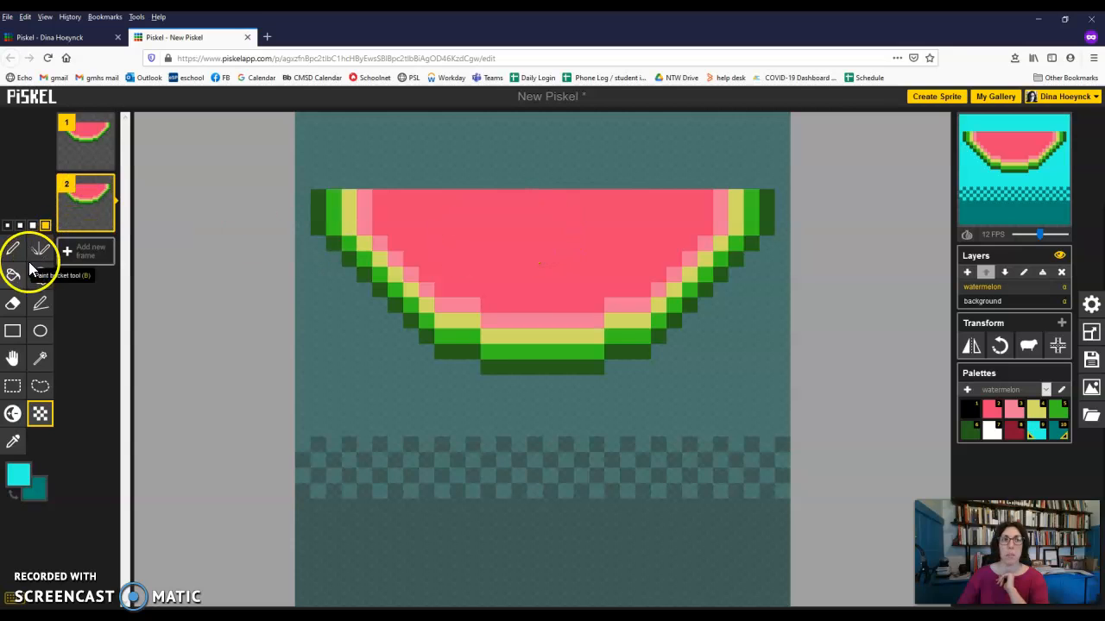
pyautogui.click(14, 361)
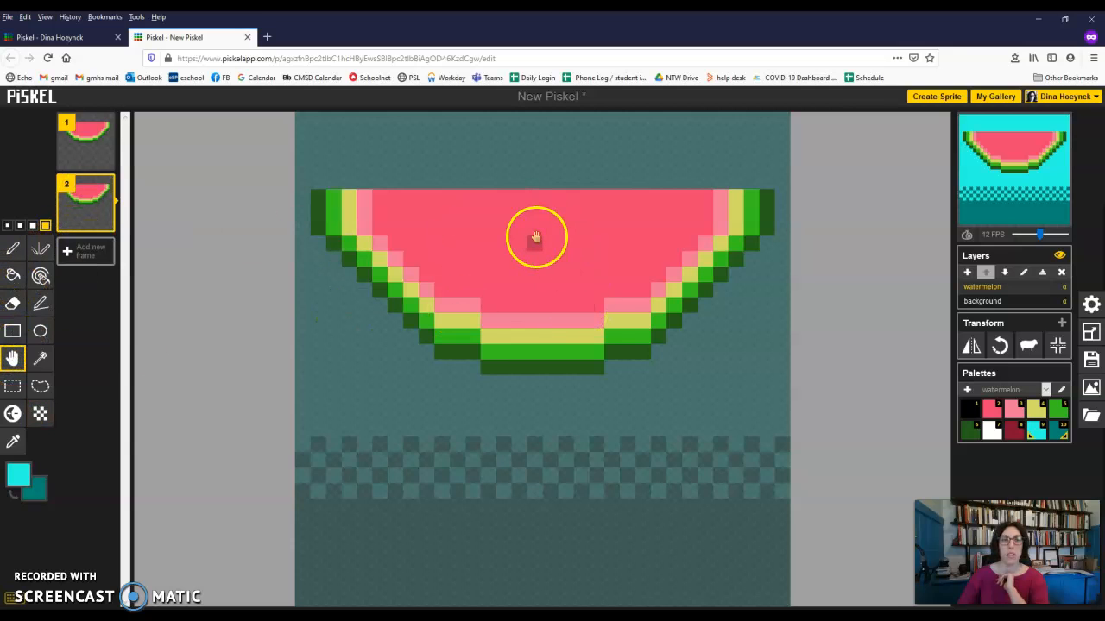
pyautogui.moveTo(536, 250); pyautogui.dragTo(536, 252)
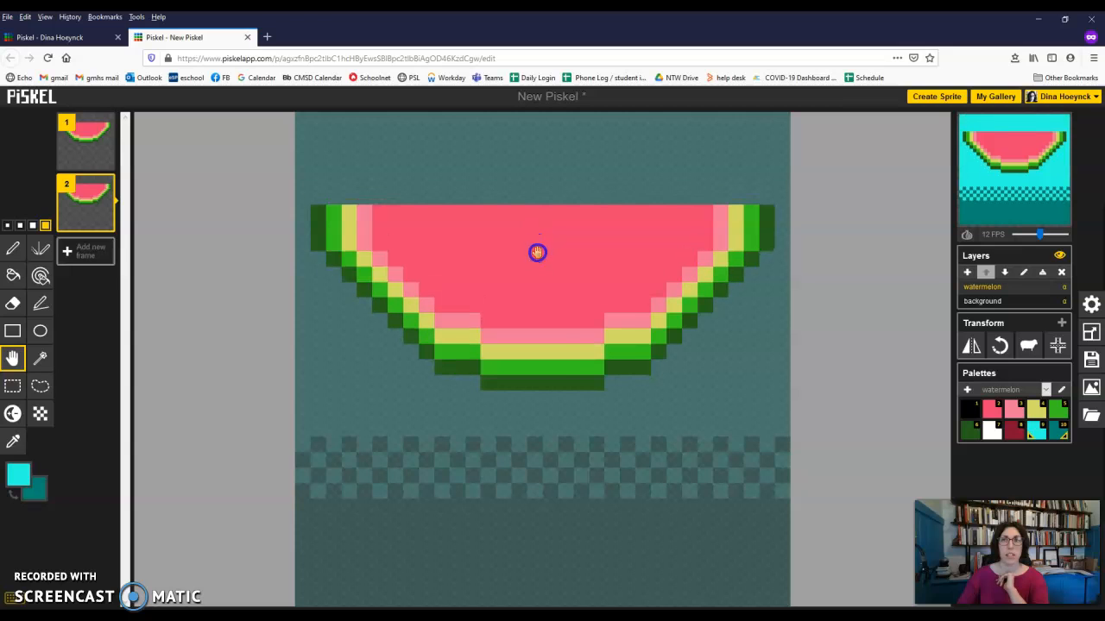
pyautogui.moveTo(1002, 139)
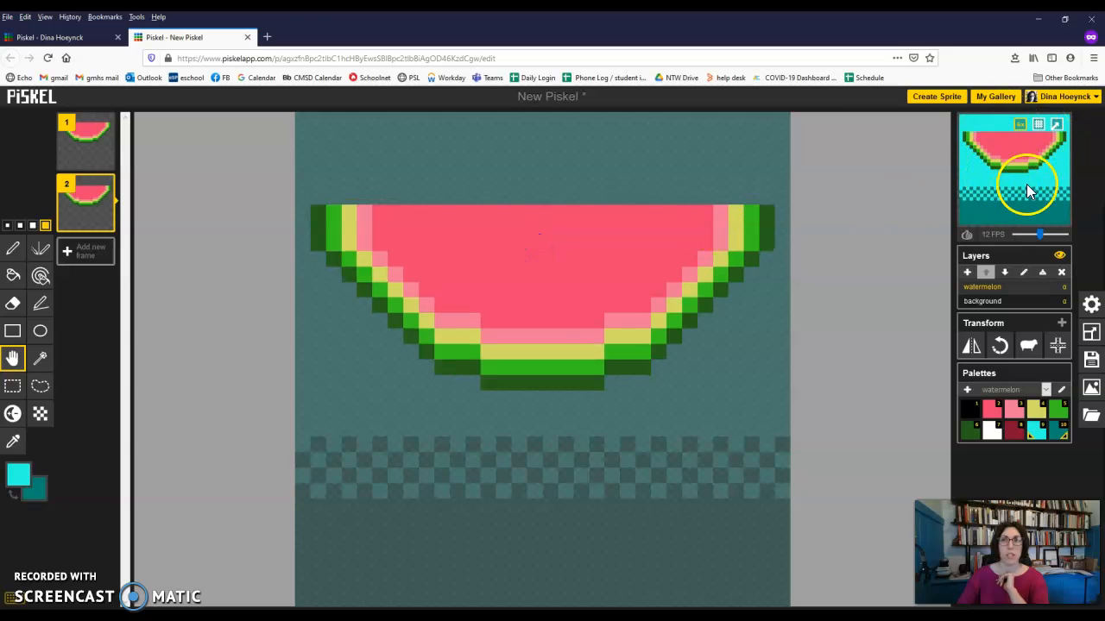
pyautogui.moveTo(1040, 234)
pyautogui.mouseDown()
pyautogui.moveTo(1026, 235)
pyautogui.moveTo(1061, 234)
pyautogui.moveTo(1042, 235)
pyautogui.mouseUp()
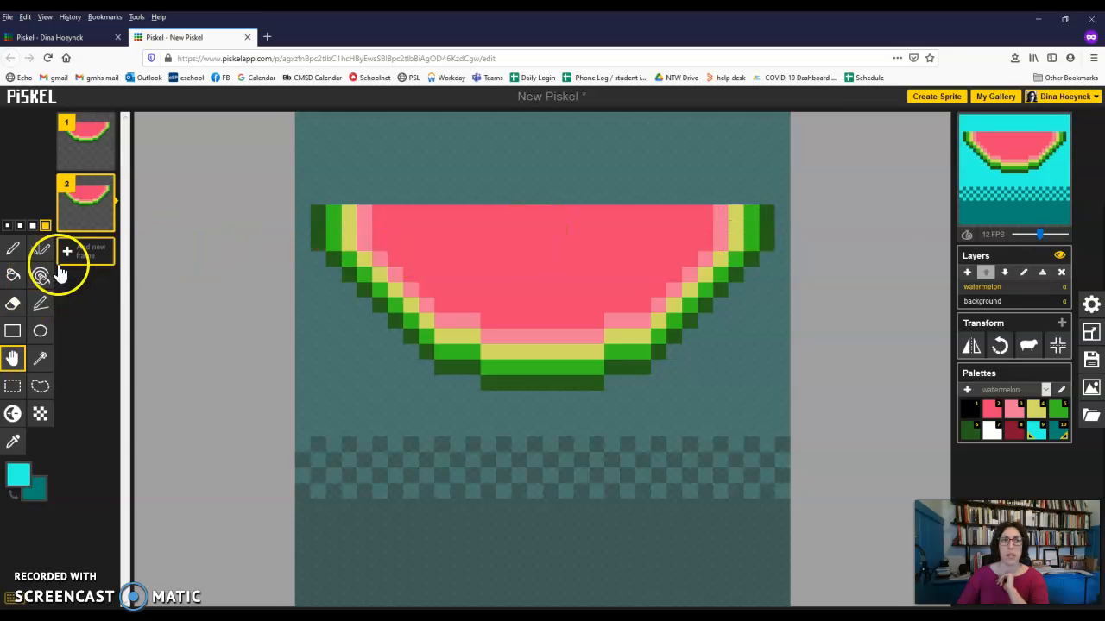
# Duplicate the newest frame repeatedly from frame 2 onward, moving the watermelon one pixel lower in each copy.
pyautogui.click(103, 217)
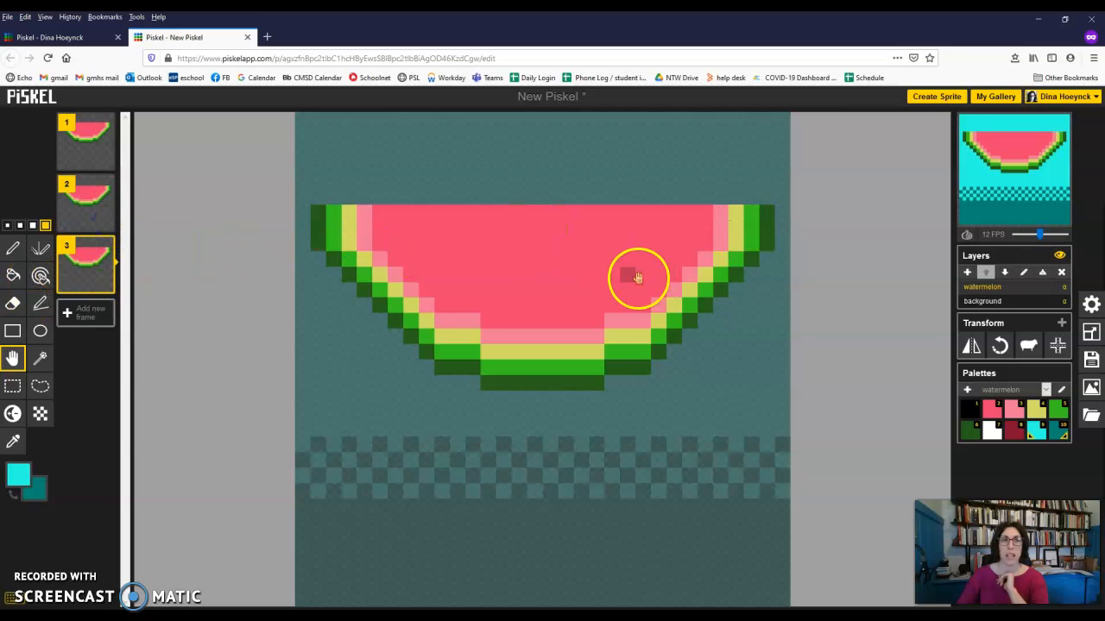
pyautogui.moveTo(552, 274); pyautogui.dragTo(553, 289)
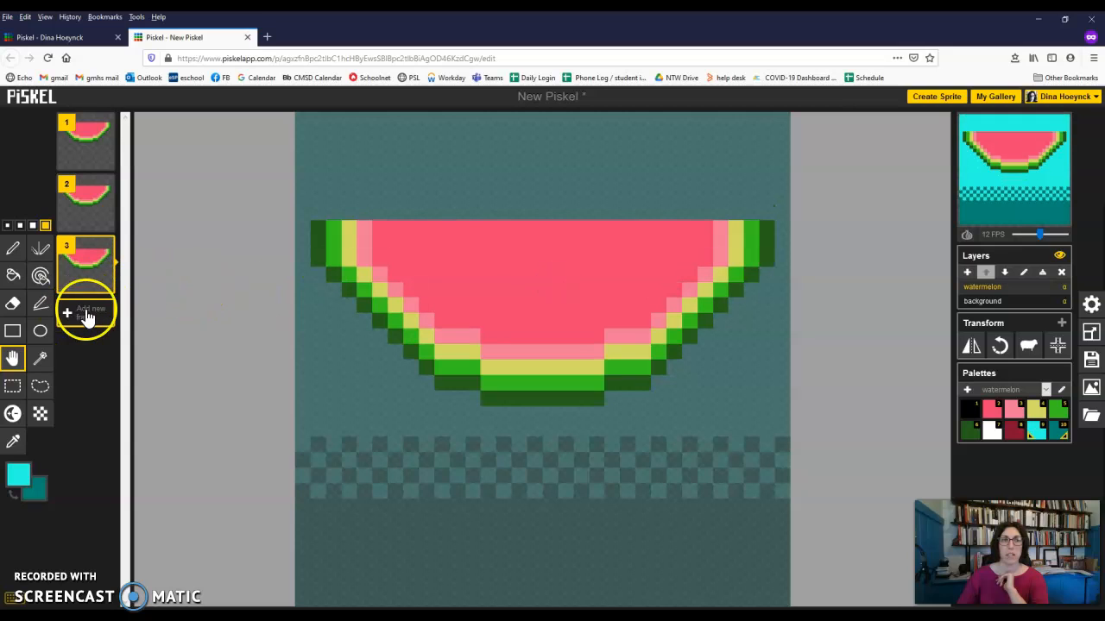
pyautogui.click(103, 278)
pyautogui.moveTo(552, 276)
pyautogui.mouseDown()
pyautogui.moveTo(552, 303)
pyautogui.moveTo(553, 293)
pyautogui.mouseUp()
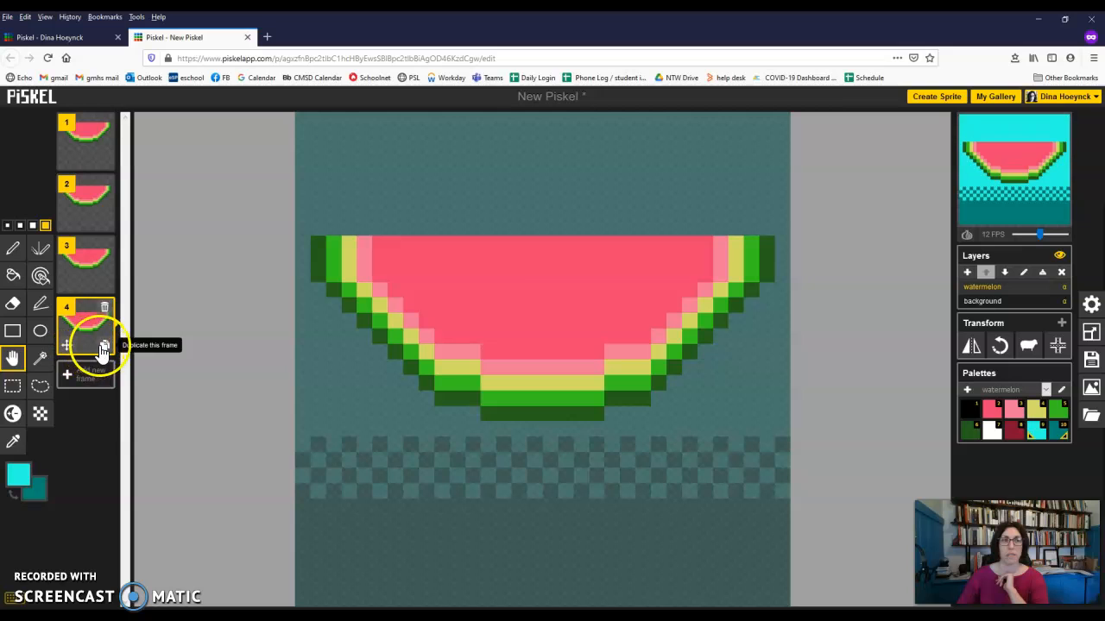
pyautogui.click(103, 348)
pyautogui.moveTo(548, 283); pyautogui.dragTo(550, 307)
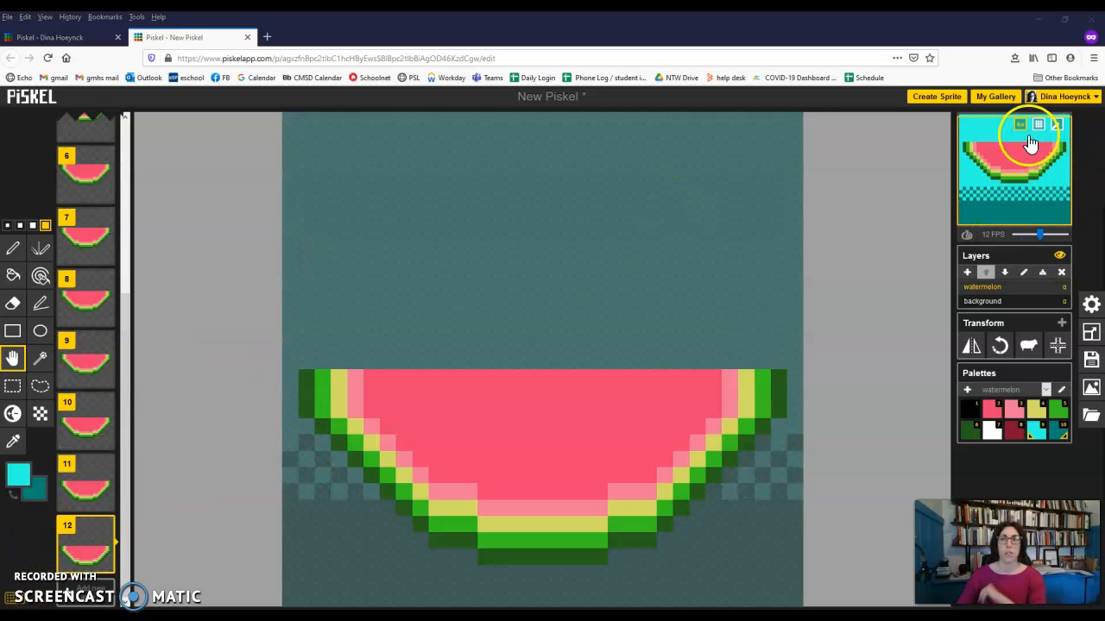
# Save the animated sprite online to the gallery.
pyautogui.scroll(4, 95, 340)
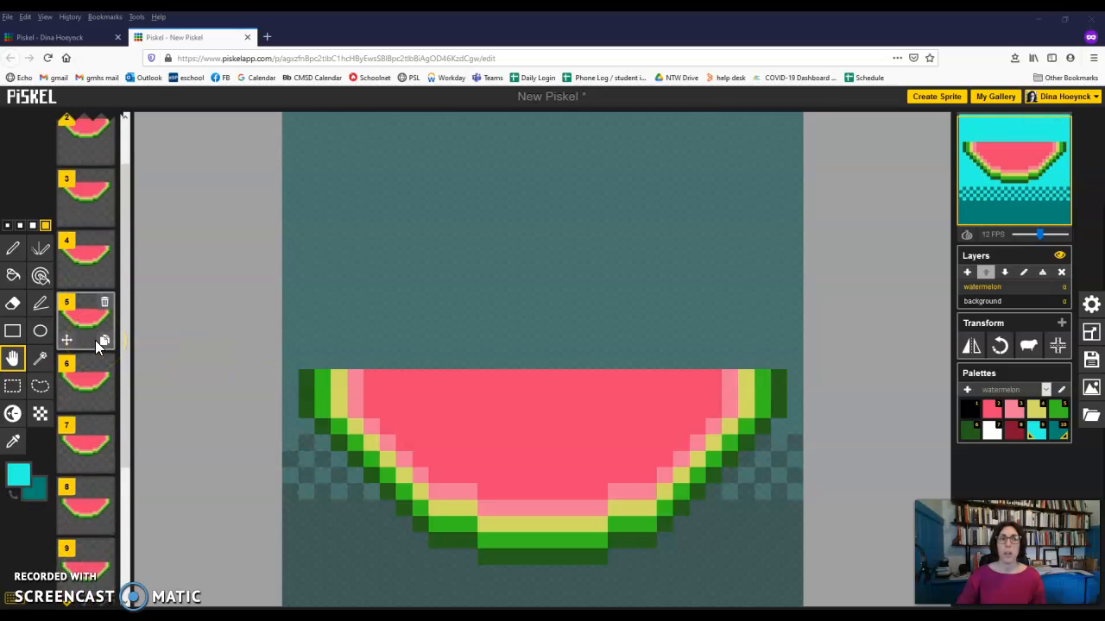
pyautogui.scroll(1, 95, 340)
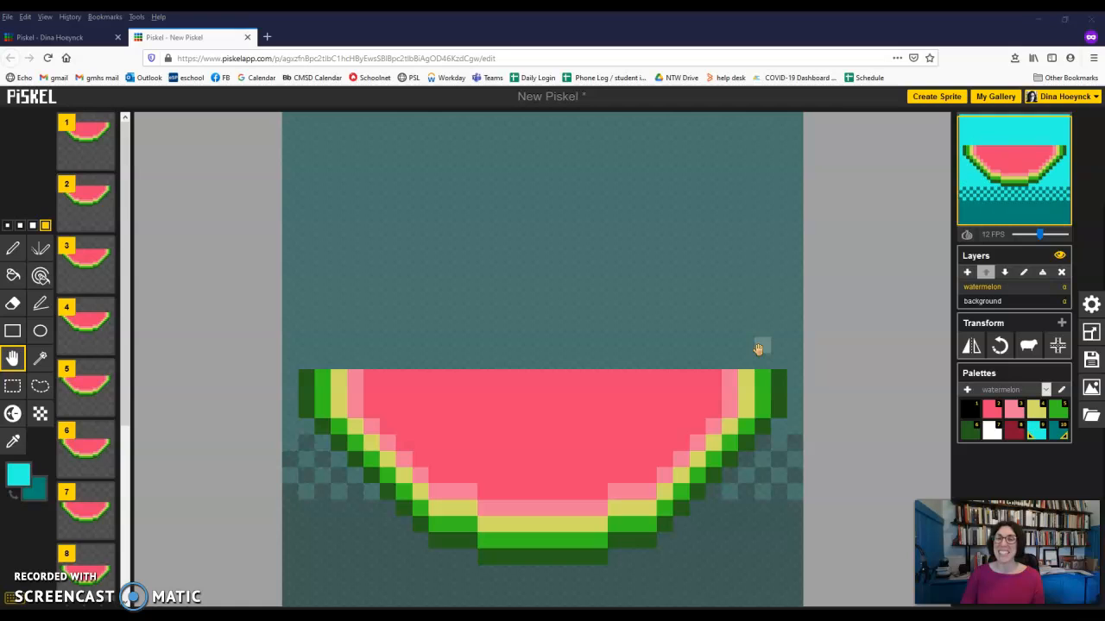
pyautogui.click(1090, 366)
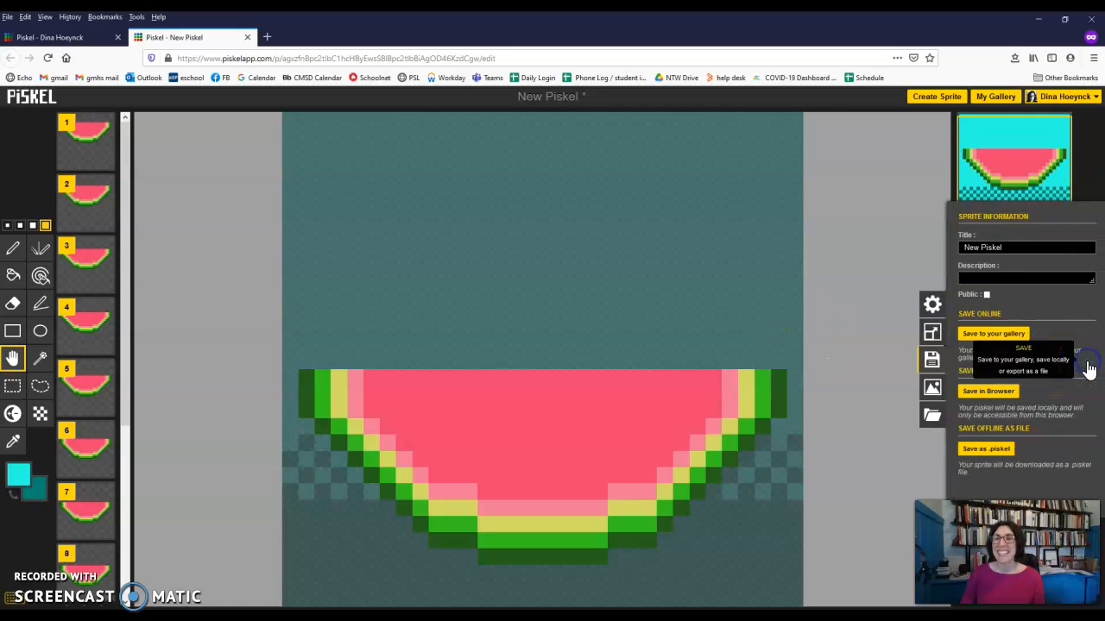
pyautogui.click(1003, 335)
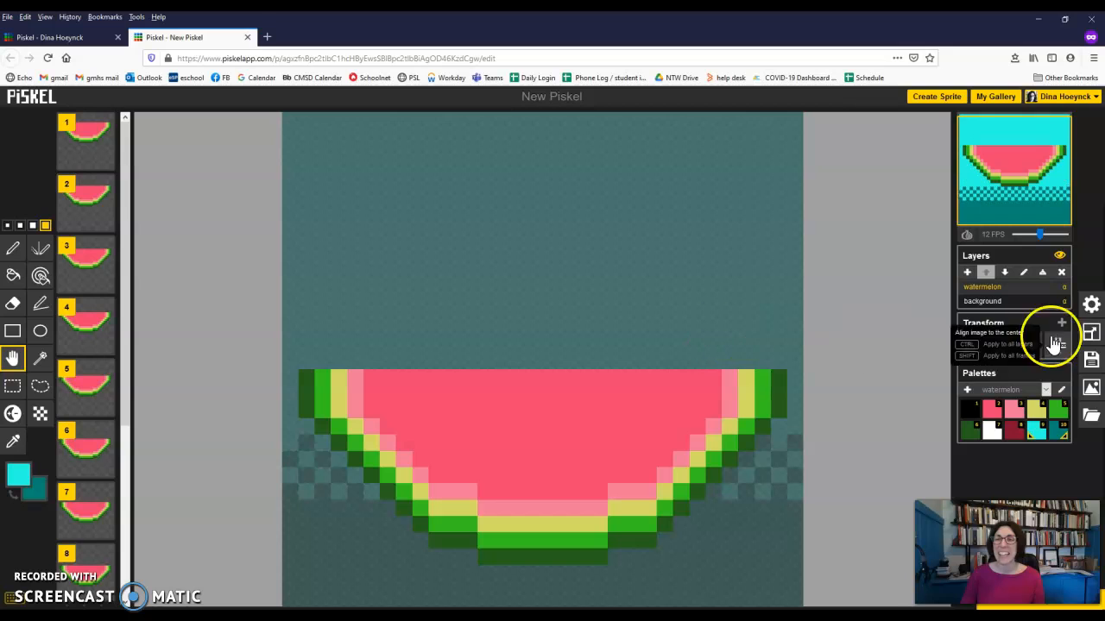
# Show the animation preview at its original 1x size.
pyautogui.click(1091, 390)
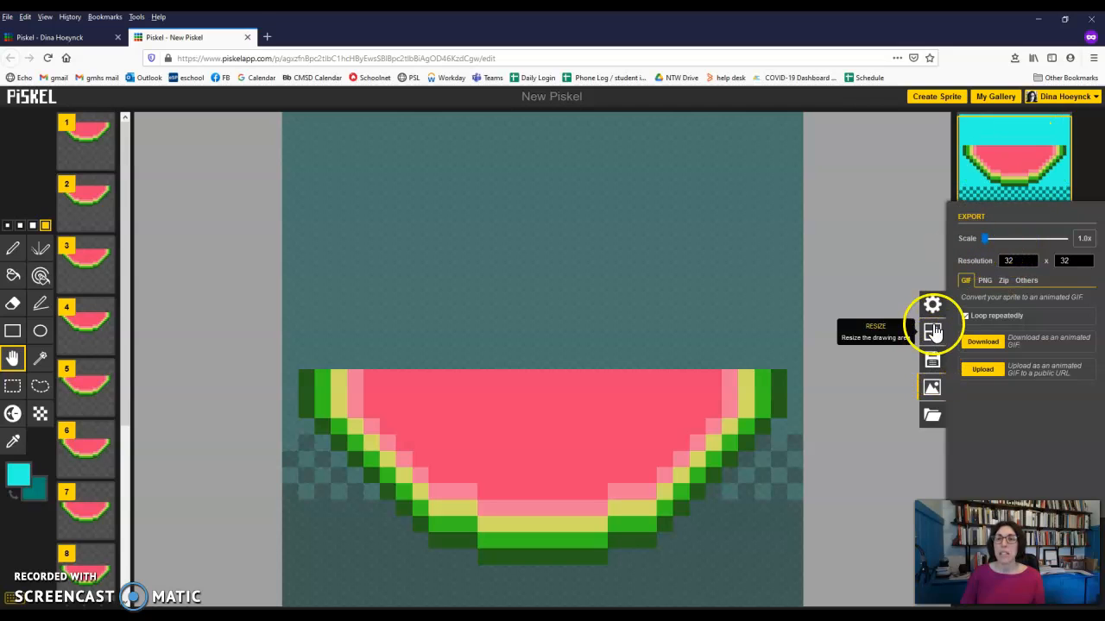
pyautogui.click(946, 166)
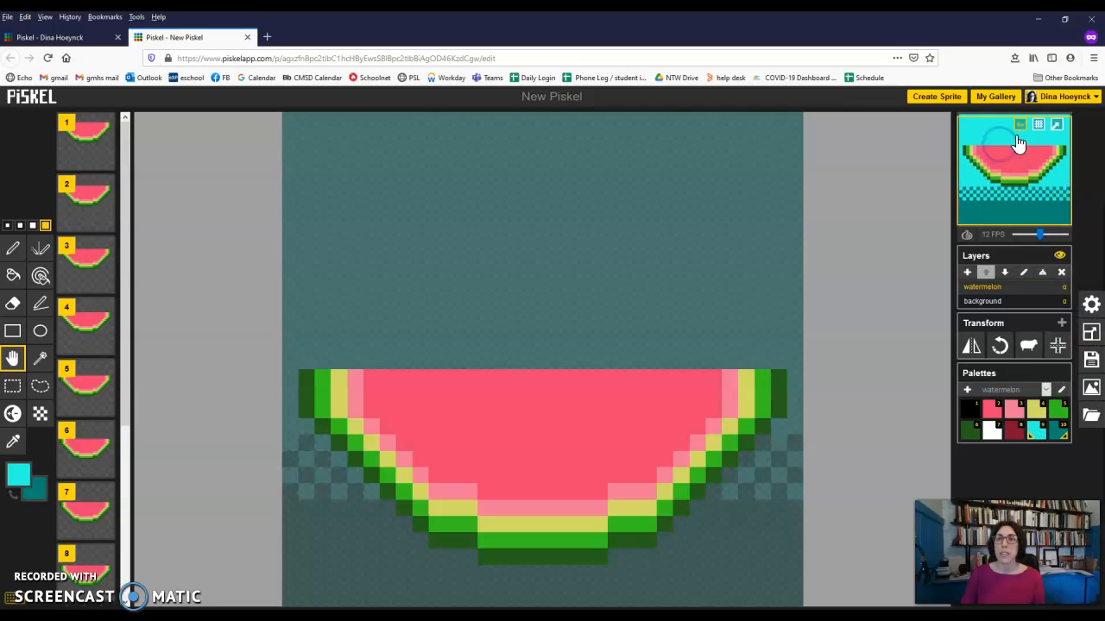
pyautogui.click(1021, 128)
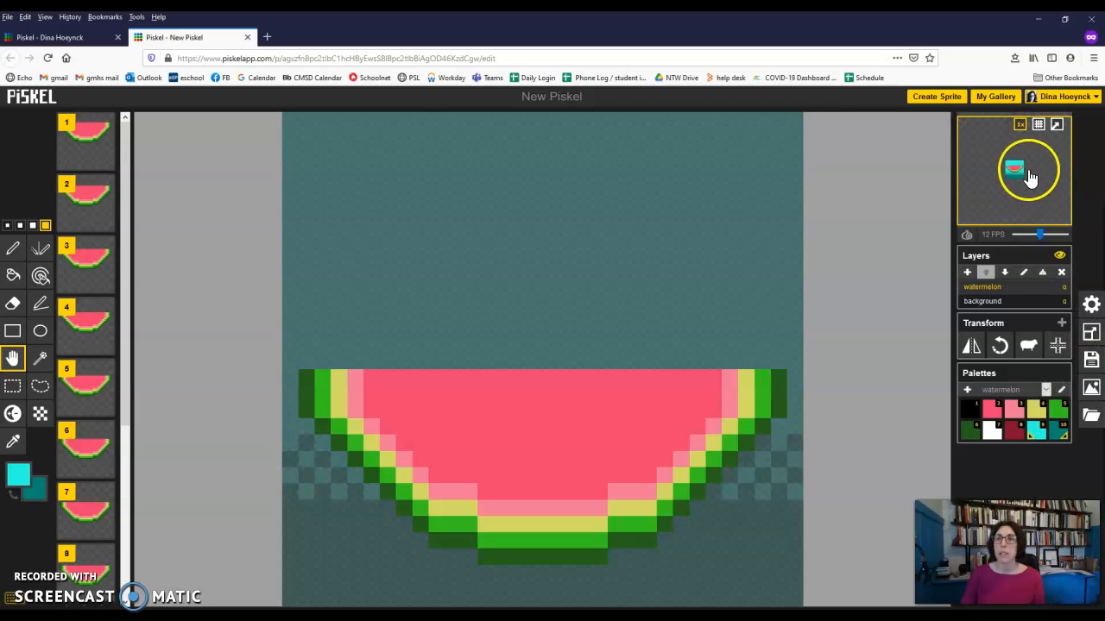
# Set the export scale to 10.0x for a 320 x 320 resolution and download the sprite as an animated GIF.
pyautogui.click(1091, 390)
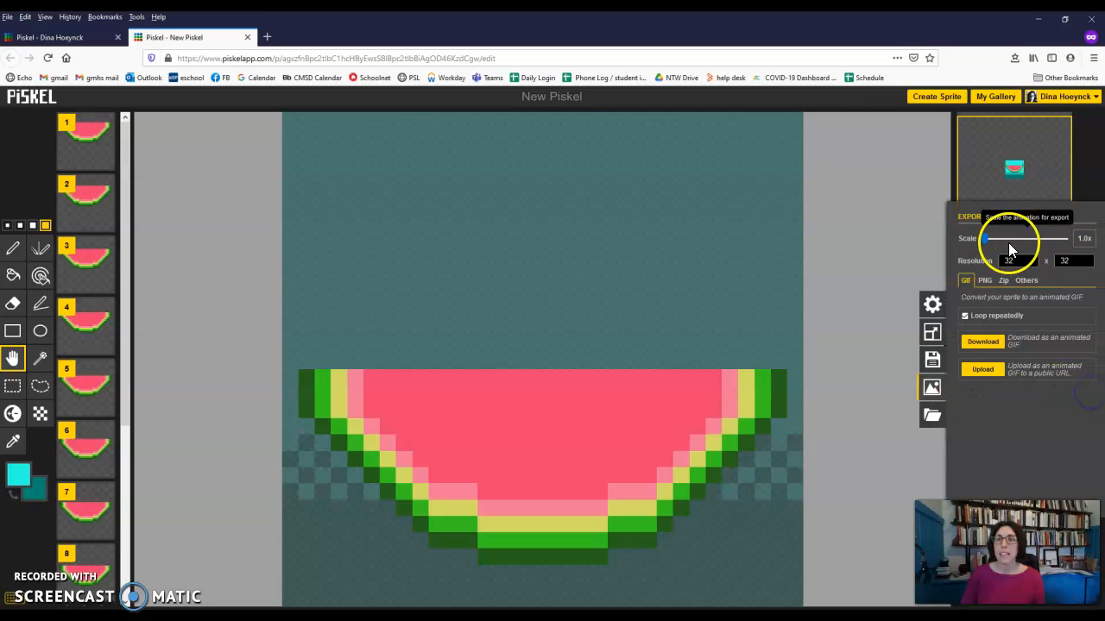
pyautogui.click(1023, 260)
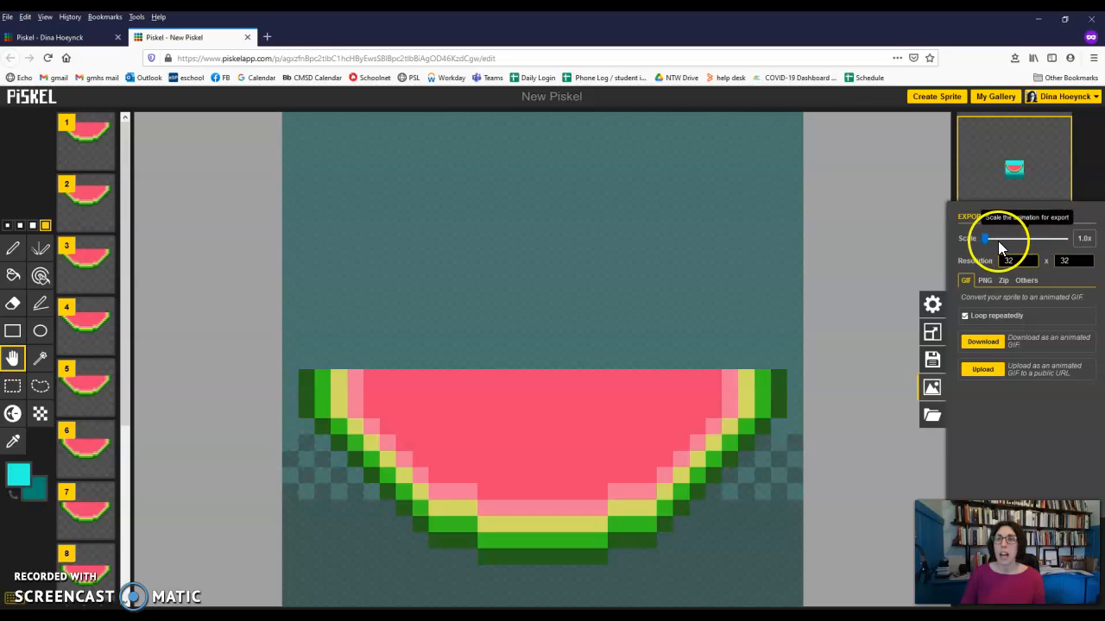
pyautogui.moveTo(985, 238); pyautogui.dragTo(1007, 239)
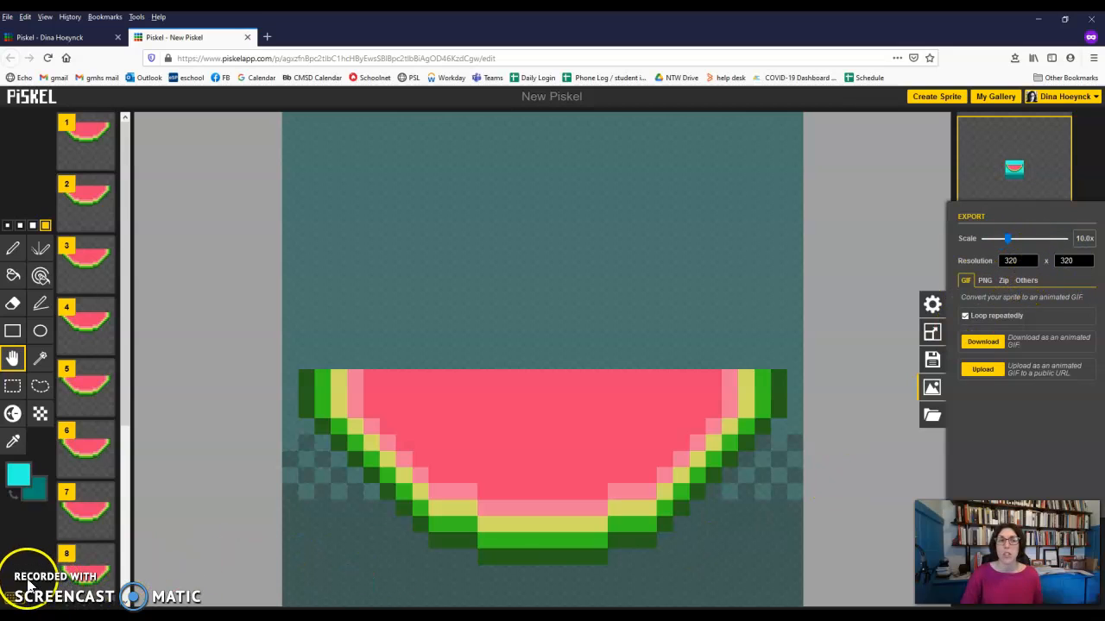
pyautogui.click(988, 345)
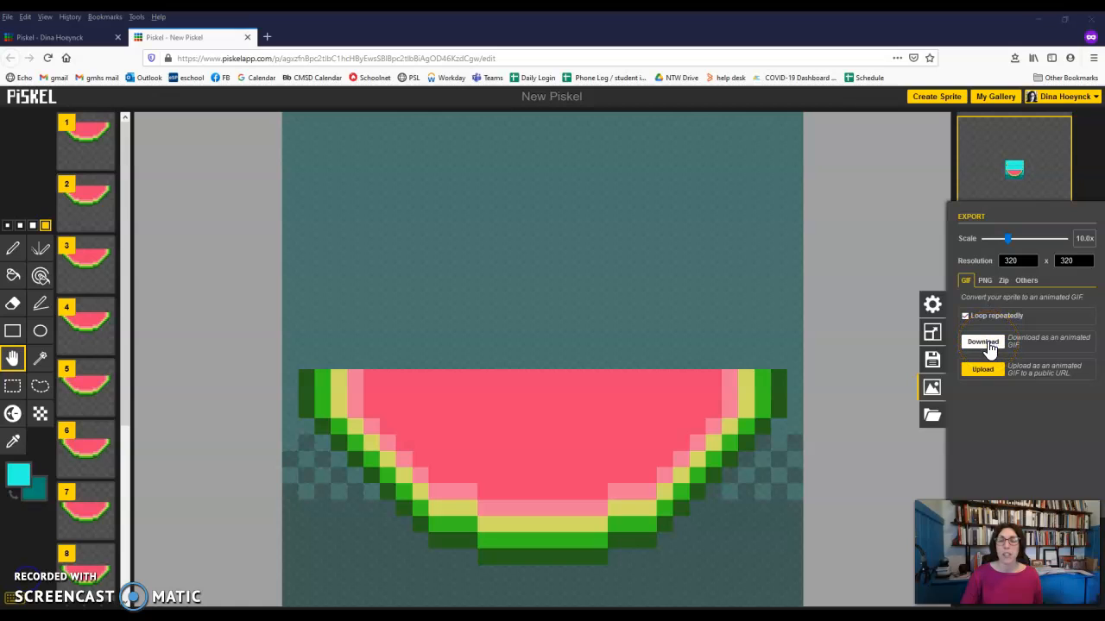
pyautogui.click(819, 439)
pyautogui.click(953, 485)
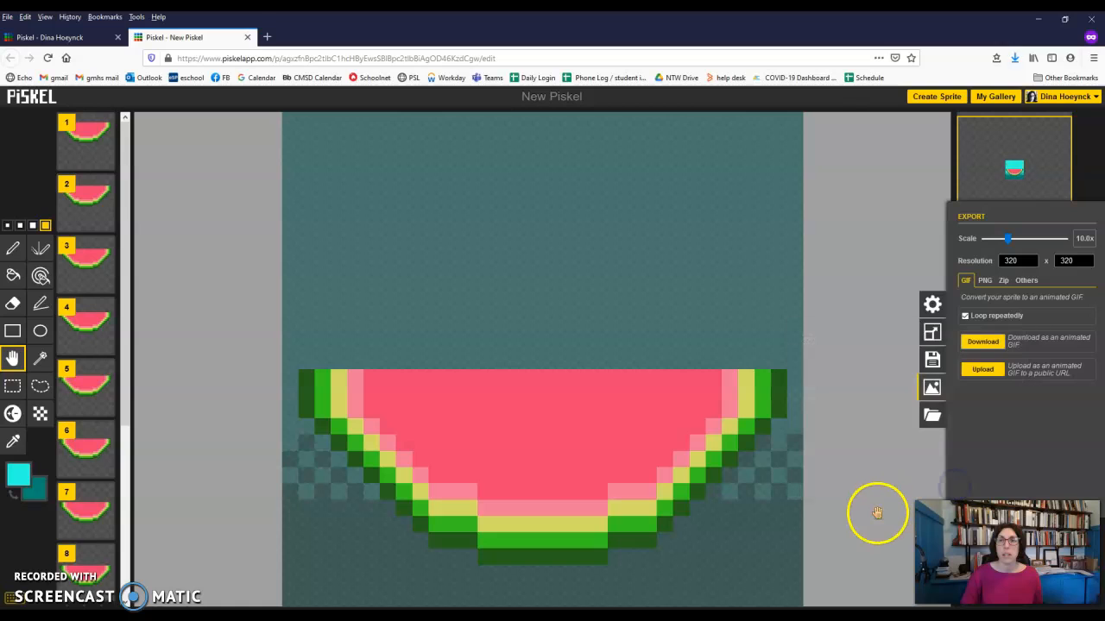
# Try to replace the sprite's title in the save information with one that includes the creator's name.
pyautogui.click(932, 305)
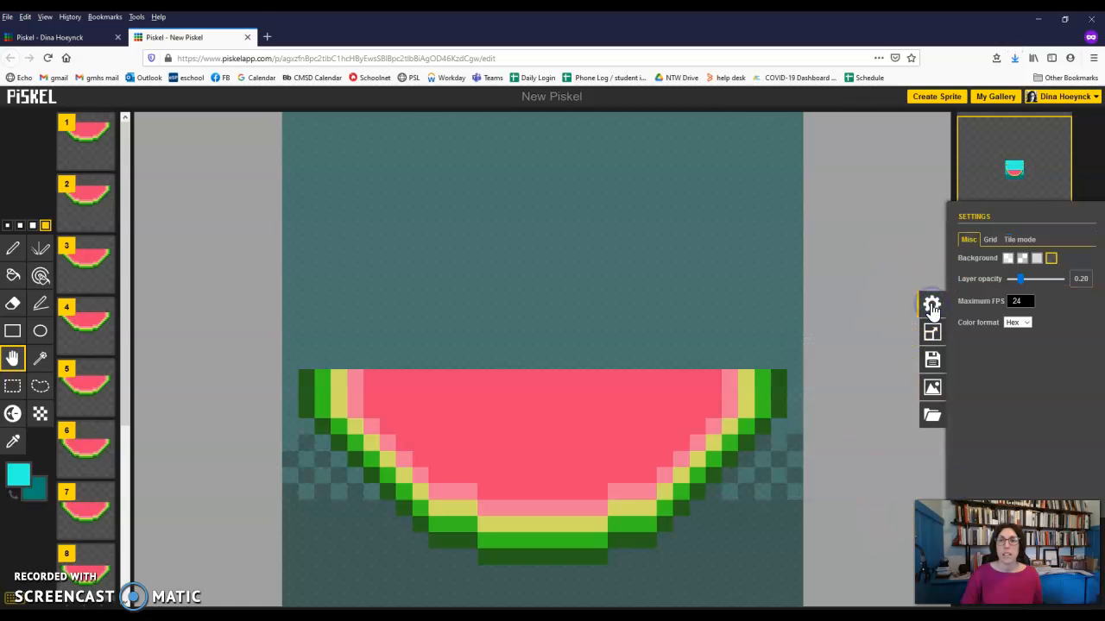
pyautogui.click(932, 359)
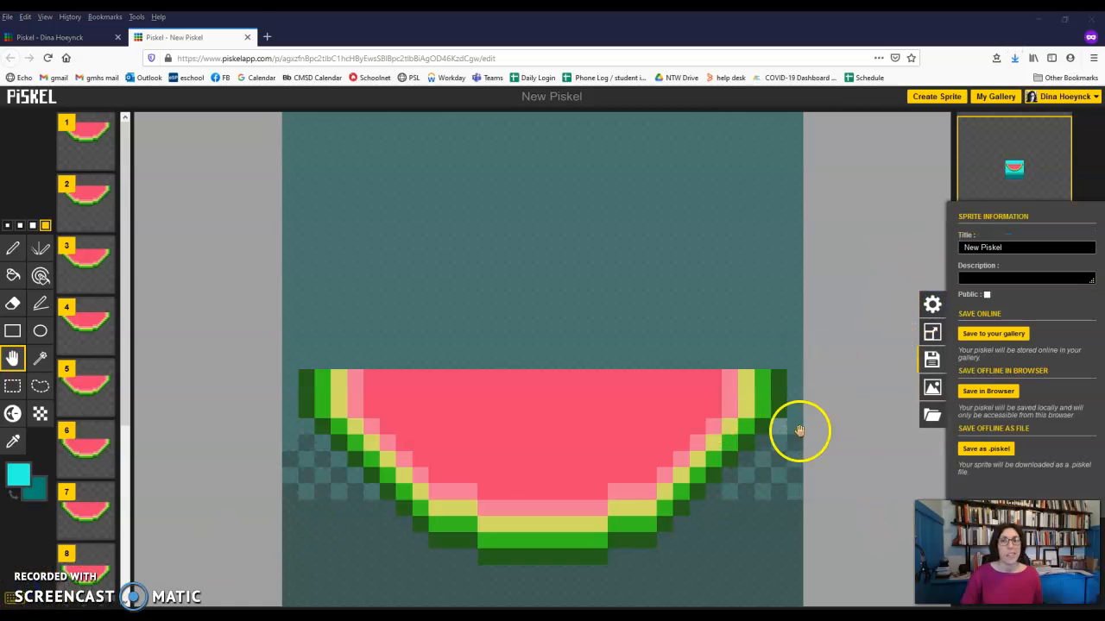
pyautogui.click(934, 390)
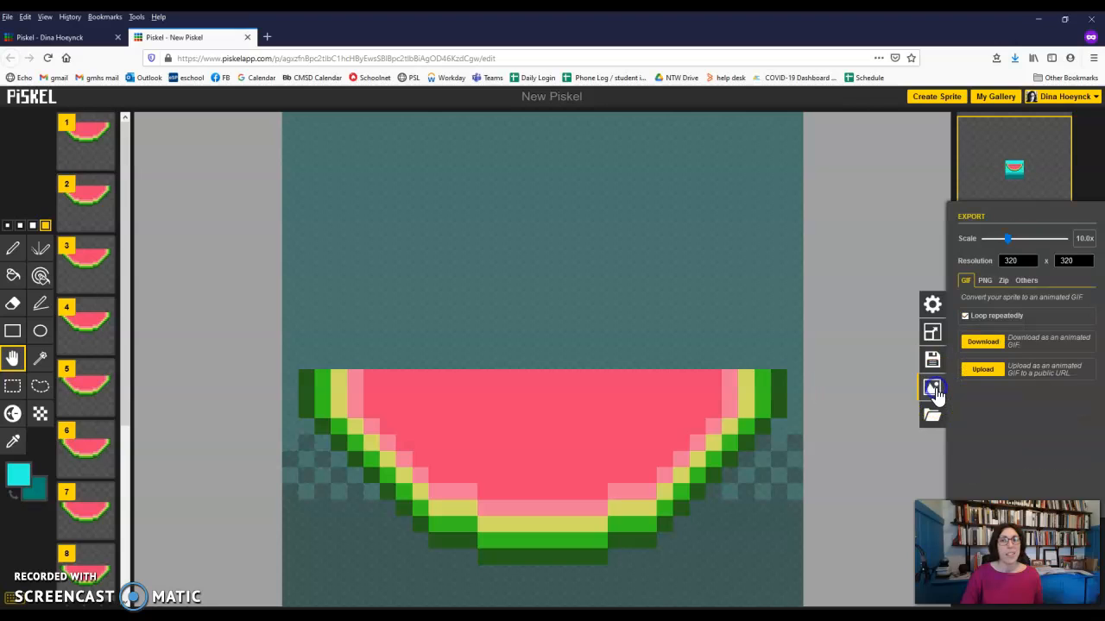
pyautogui.click(931, 357)
pyautogui.moveTo(1040, 243); pyautogui.dragTo(905, 239)
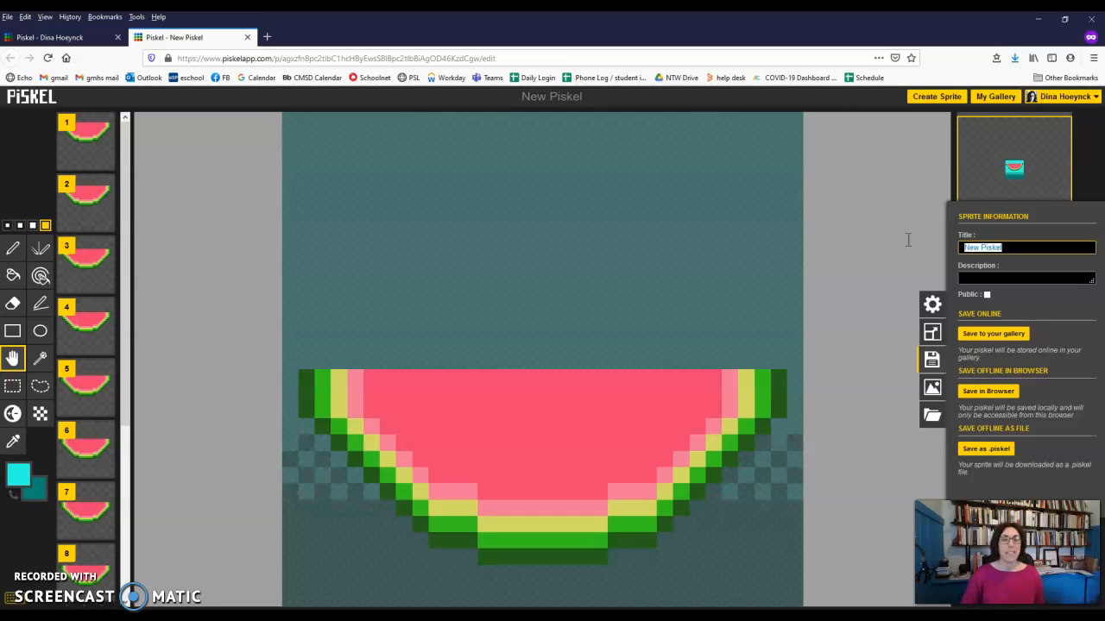
pyautogui.write('glf hoey')
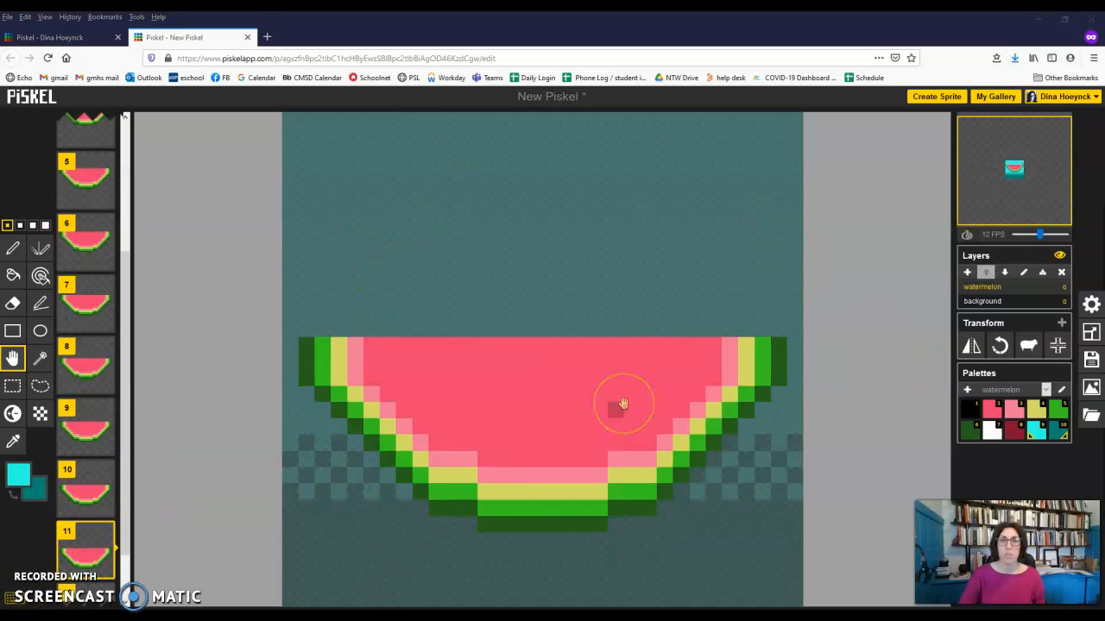
# Turn on onion skin to compare neighbouring frames, and go back through frames 10, 9 and 8.
pyautogui.click(967, 240)
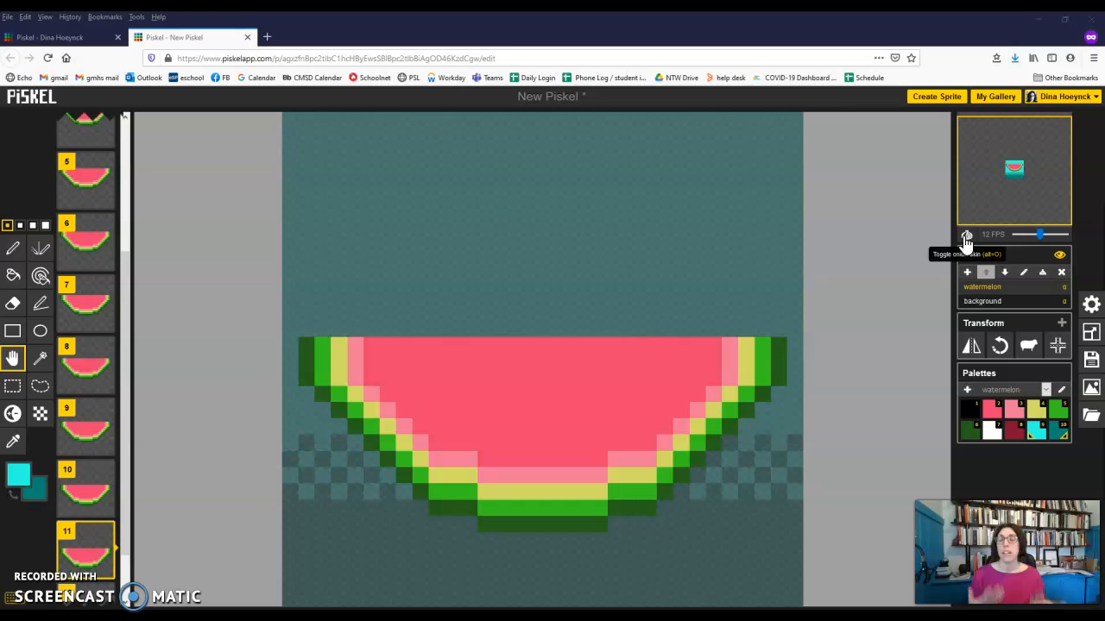
pyautogui.click(964, 242)
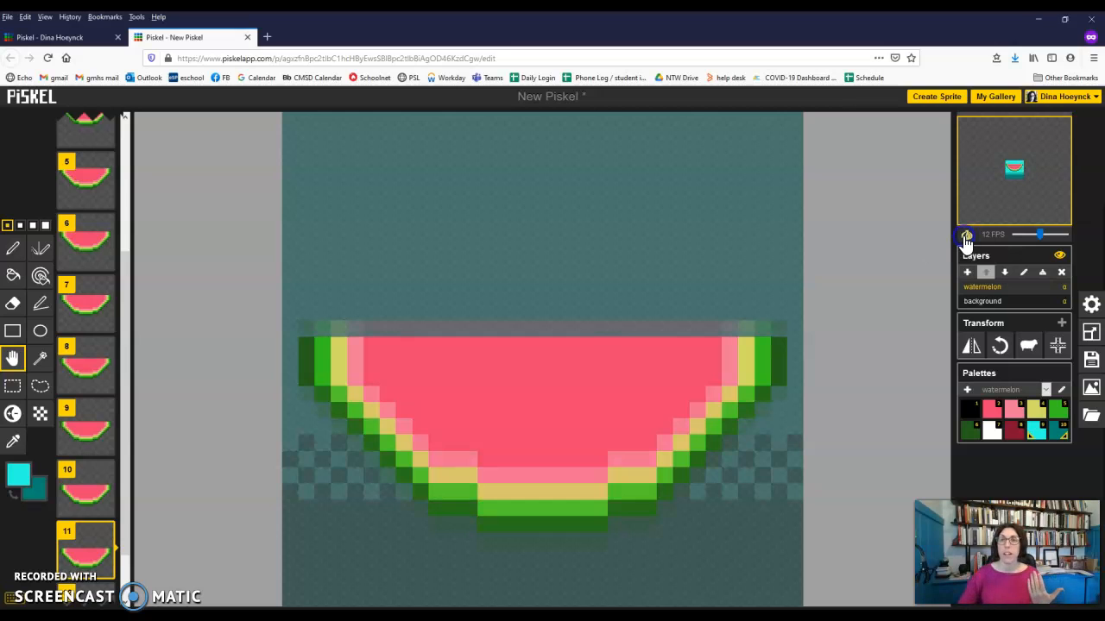
pyautogui.click(89, 496)
pyautogui.click(85, 430)
pyautogui.click(89, 370)
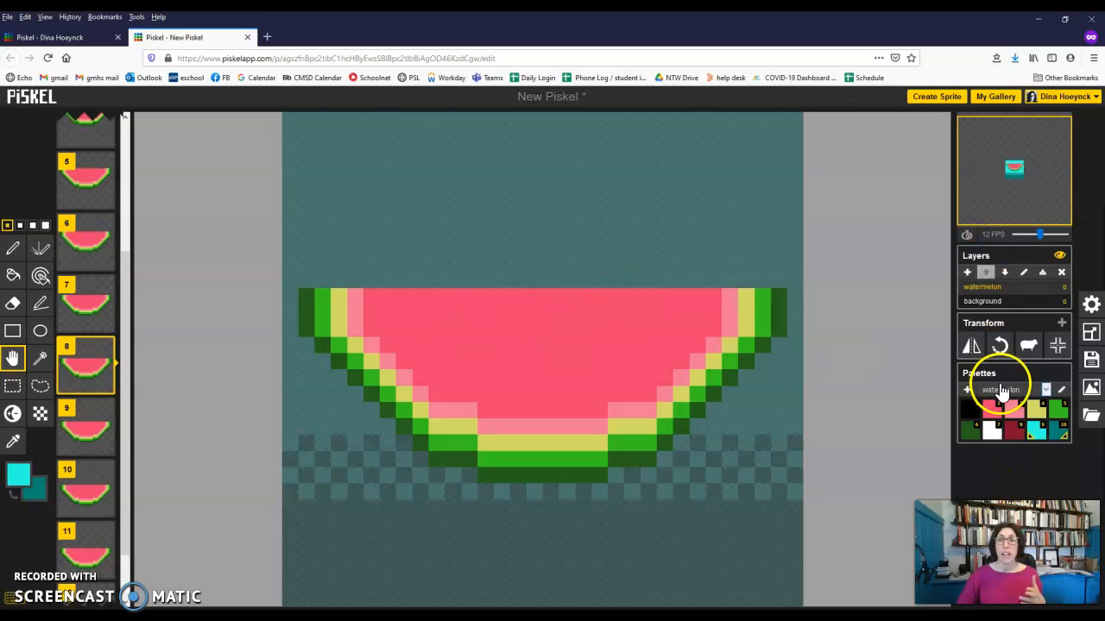
# Try recolouring all of the watermelon's darker pink flesh in frame 8 to light pink with the same-colour paint tool, and undo it.
pyautogui.click(991, 411)
pyautogui.click(1014, 411)
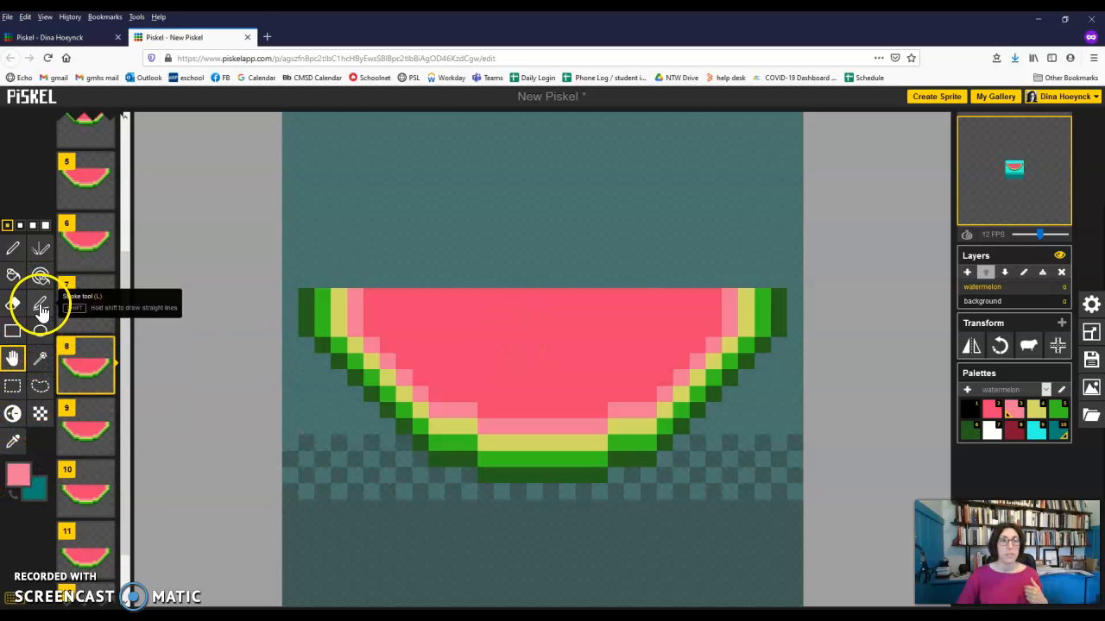
pyautogui.click(39, 276)
pyautogui.click(485, 311)
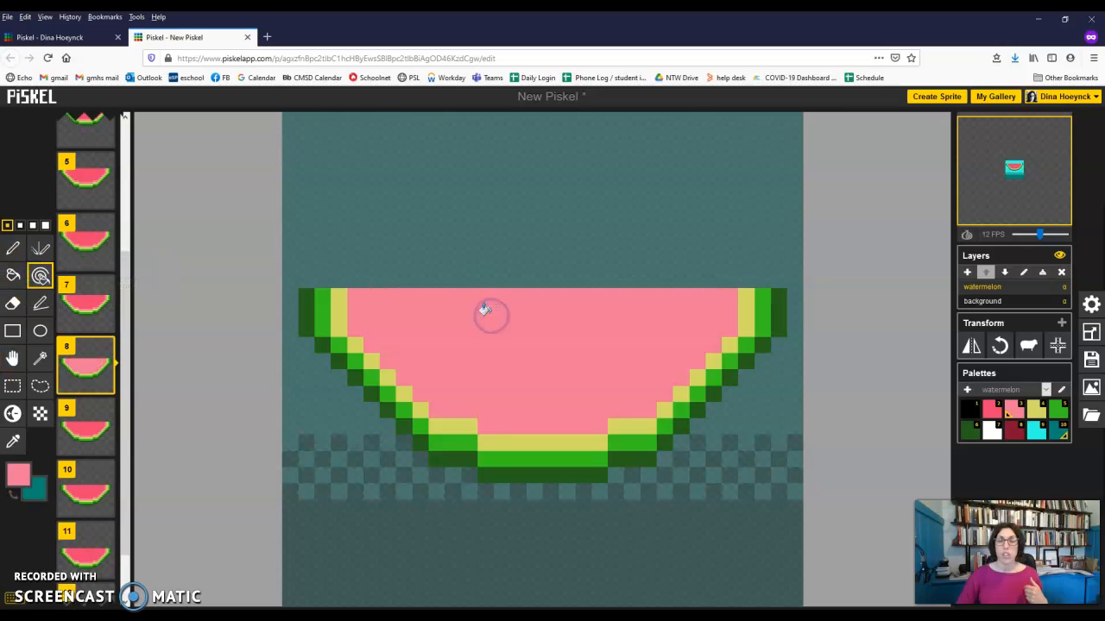
pyautogui.hotkey('ctrl', 'z')
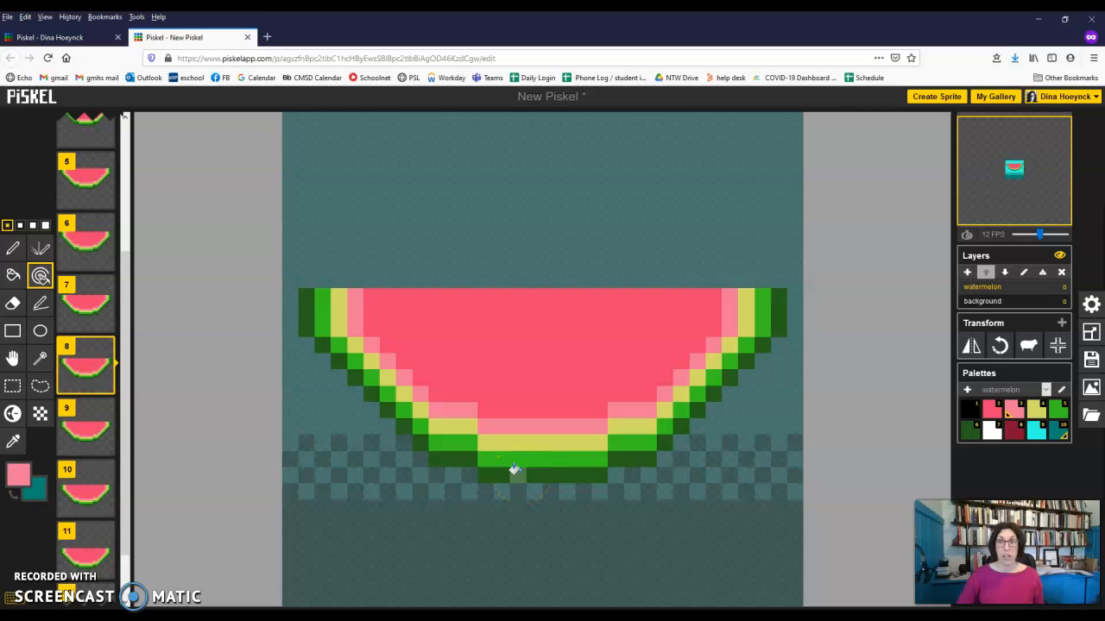
# Try recolouring the watermelon's entire dark green outer rind in frame 8 to black, and undo it.
pyautogui.click(968, 408)
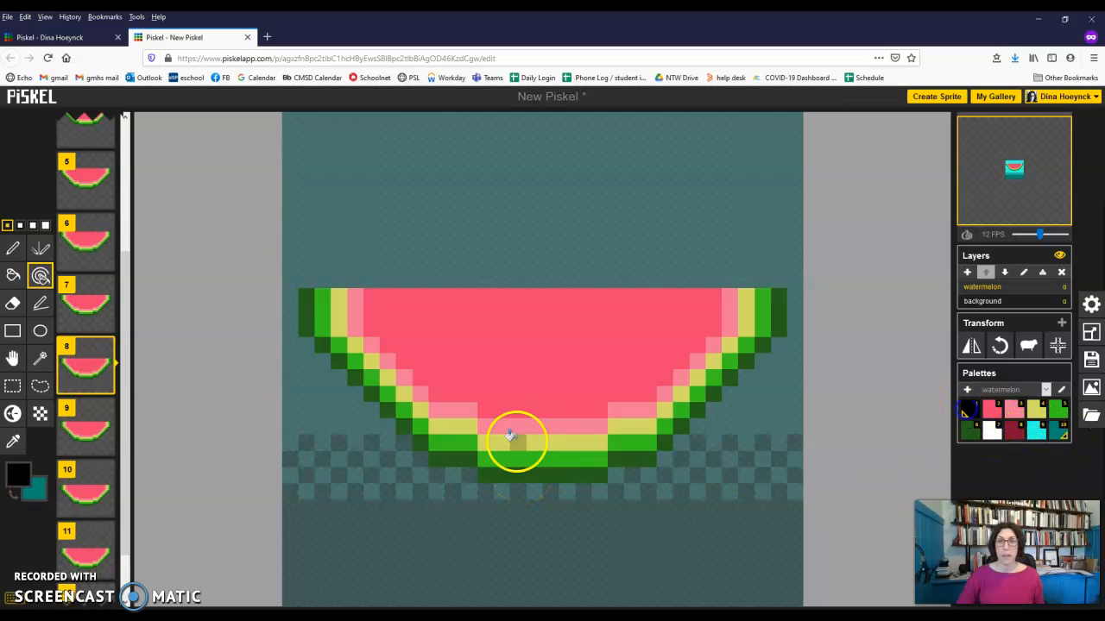
pyautogui.click(513, 471)
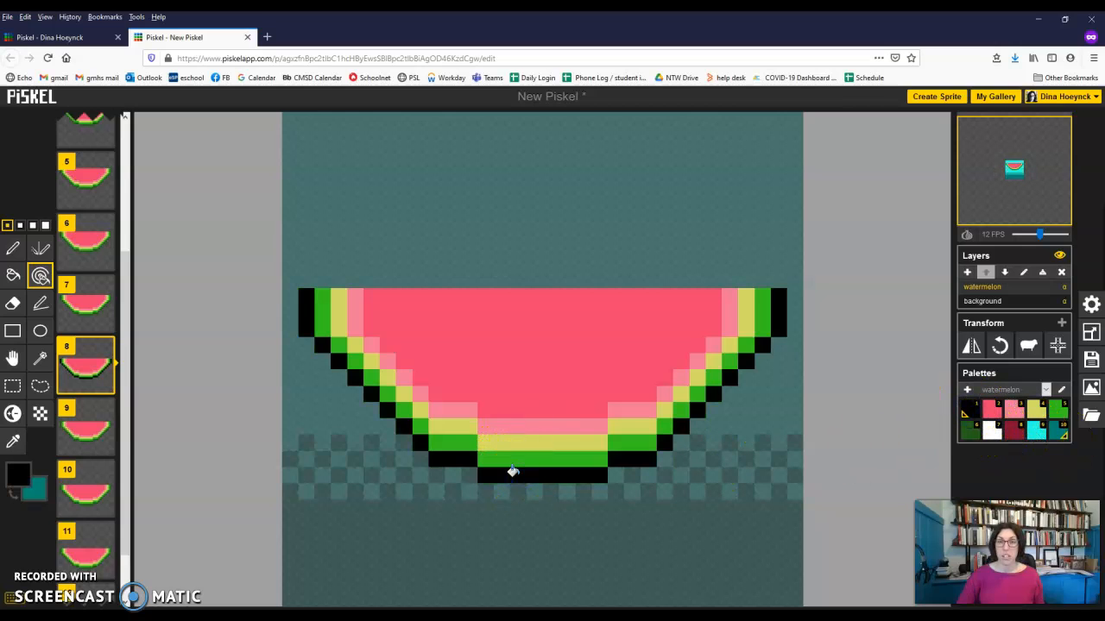
pyautogui.hotkey('ctrl', 'z')
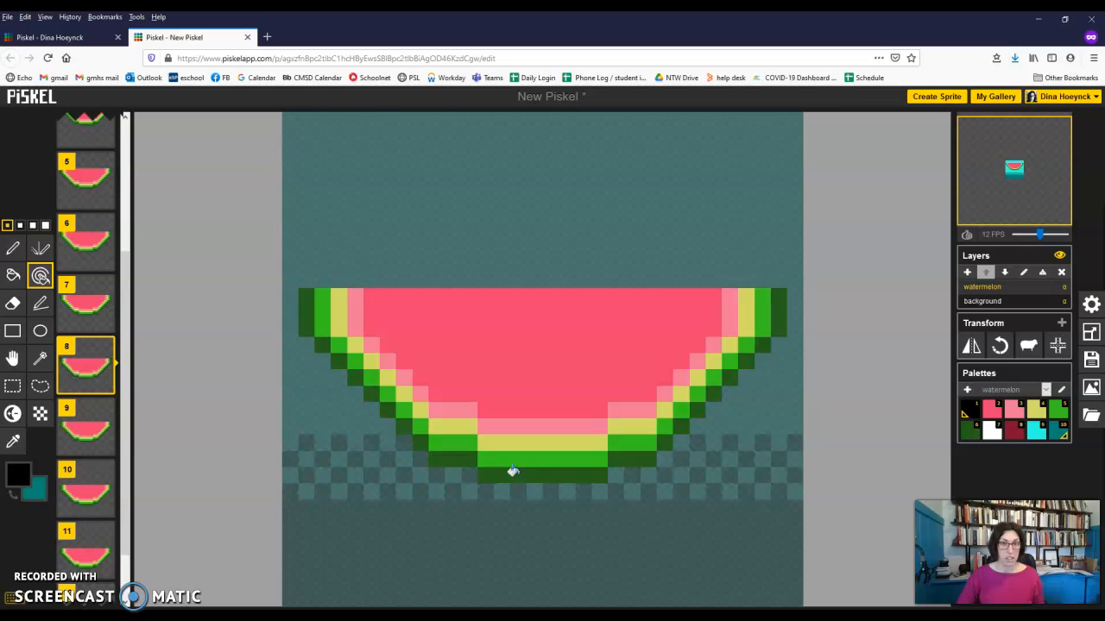
# Try lightening a few flesh pixels at the upper-left corner of frame 8's watermelon with the Lighten tool.
pyautogui.click(12, 415)
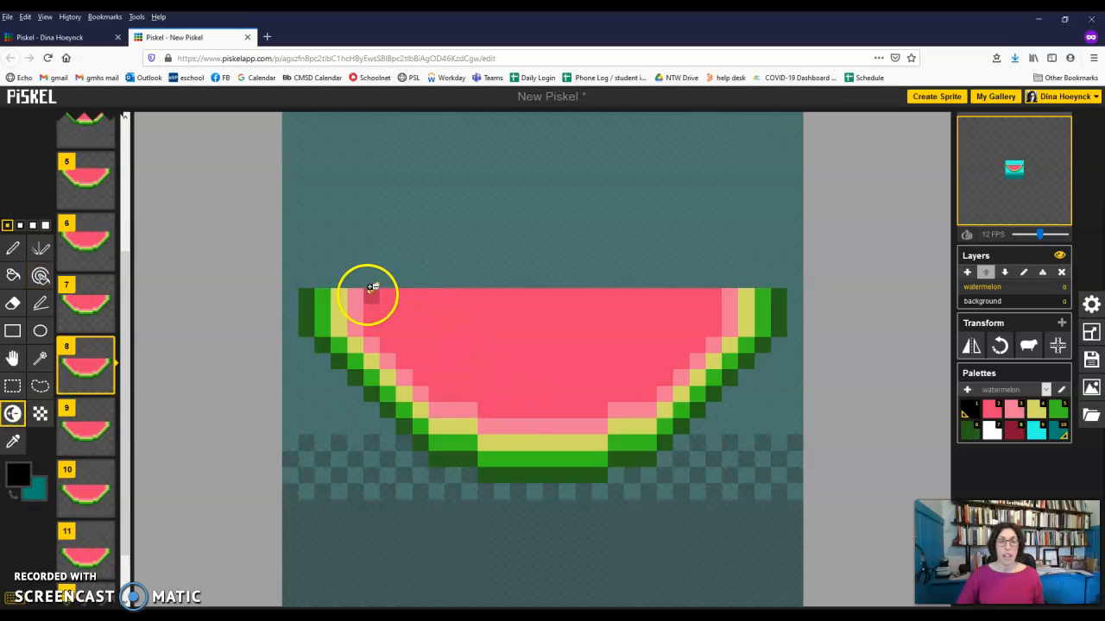
pyautogui.moveTo(371, 287); pyautogui.dragTo(371, 306)
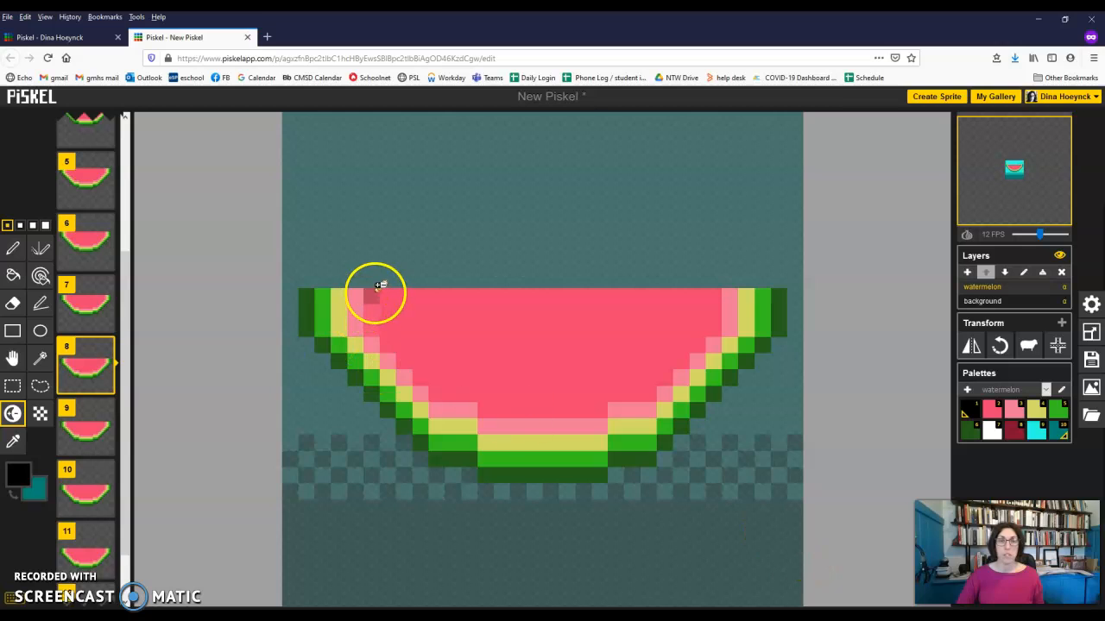
pyautogui.click(370, 330)
pyautogui.click(373, 297)
pyautogui.click(579, 412)
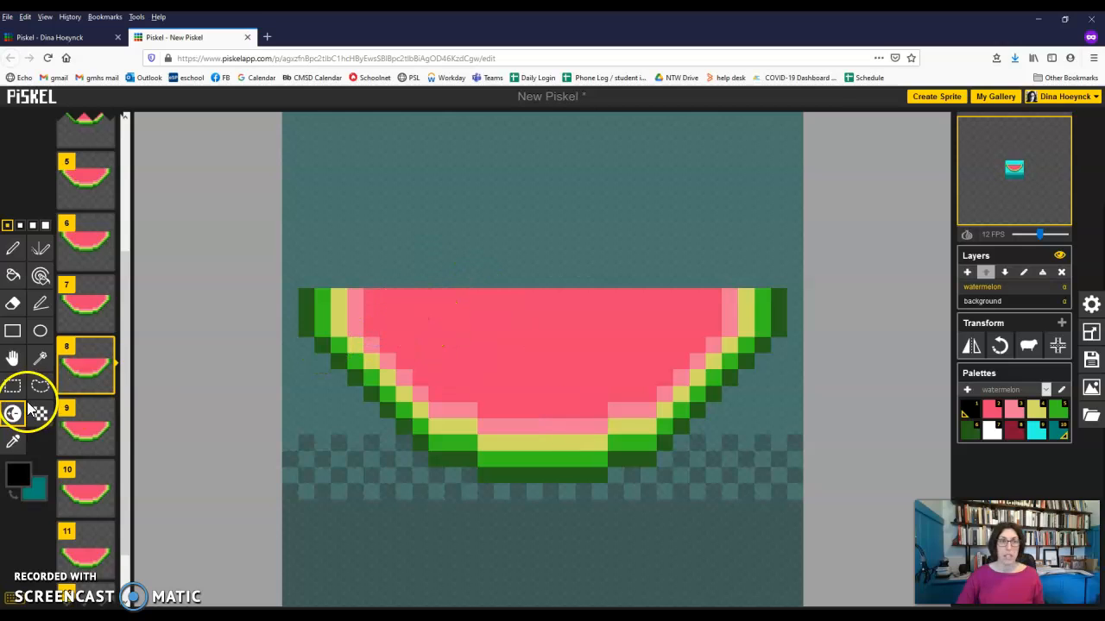
# Try lightening part of the top row of flesh in frame 8, then darkening that row with repeated passes, undoing each stroke.
pyautogui.moveTo(370, 301)
pyautogui.mouseDown()
pyautogui.moveTo(377, 291)
pyautogui.moveTo(521, 294)
pyautogui.mouseUp()
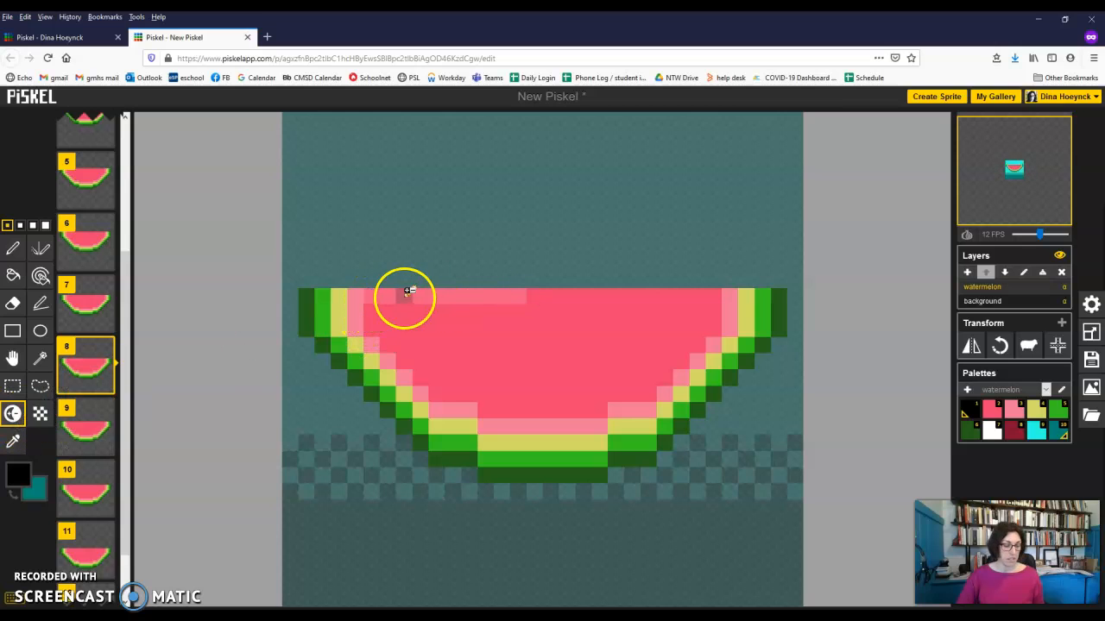
pyautogui.hotkey('ctrl', 'z')
pyautogui.moveTo(385, 292); pyautogui.dragTo(669, 295)
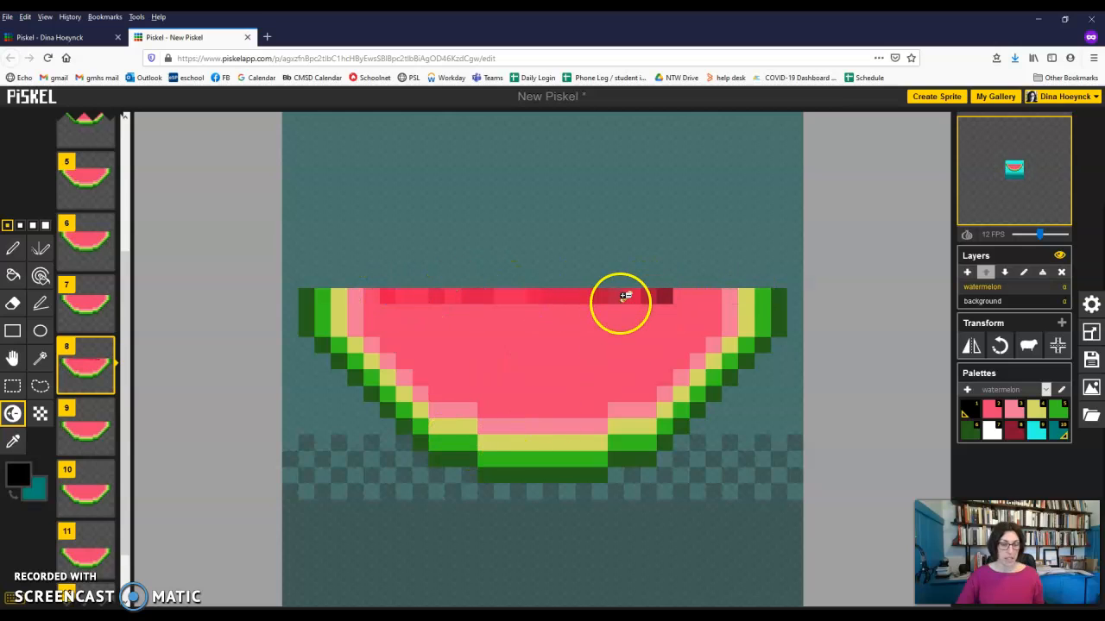
pyautogui.hotkey('ctrl', 'z')
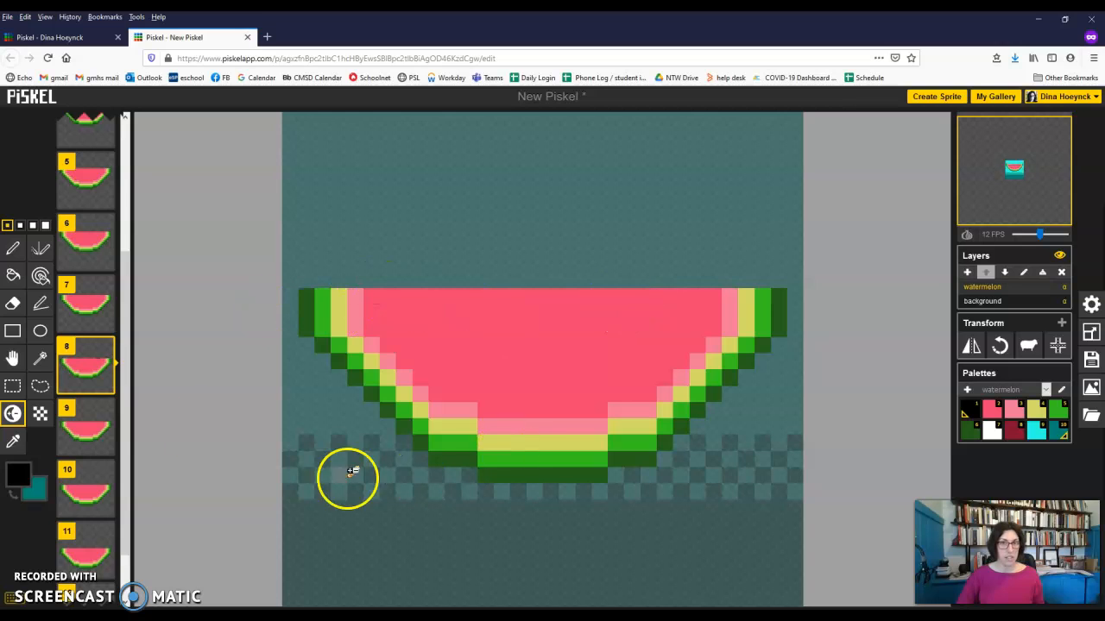
# Try lightening the top row of flesh in frame 8 evenly, applying the effect only once per pixel, and undo it.
pyautogui.click(12, 413)
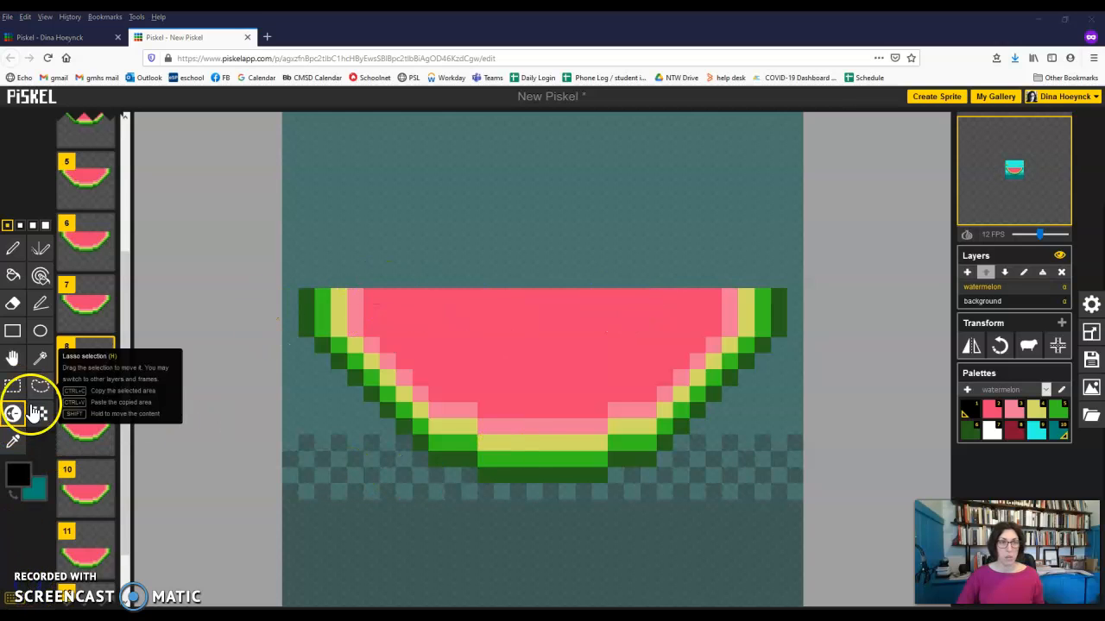
pyautogui.click(419, 285)
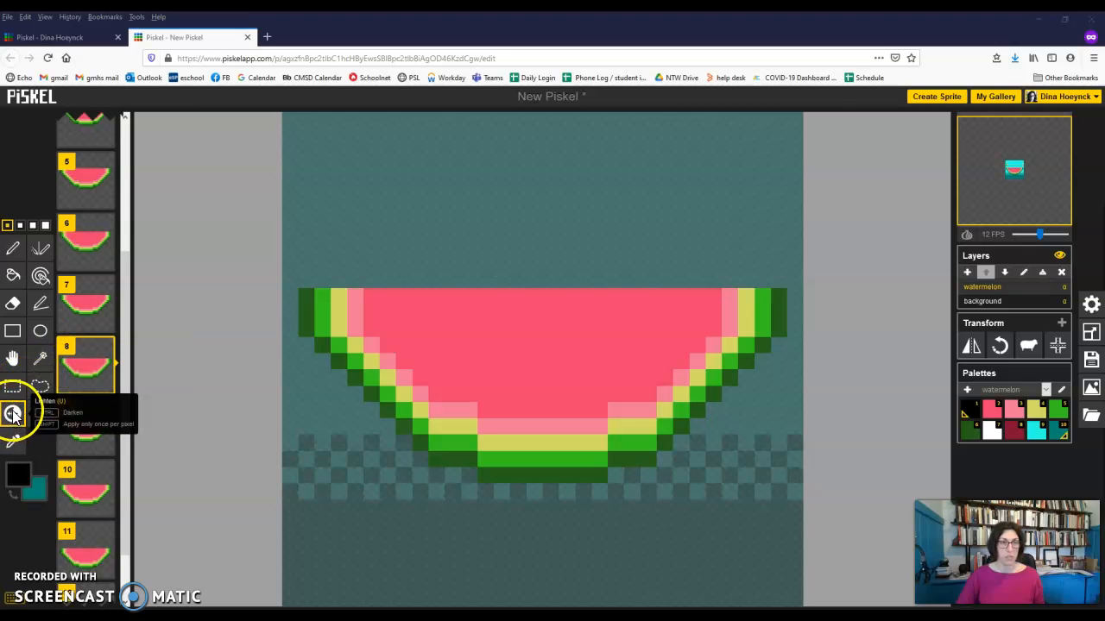
pyautogui.moveTo(400, 293); pyautogui.dragTo(668, 294)
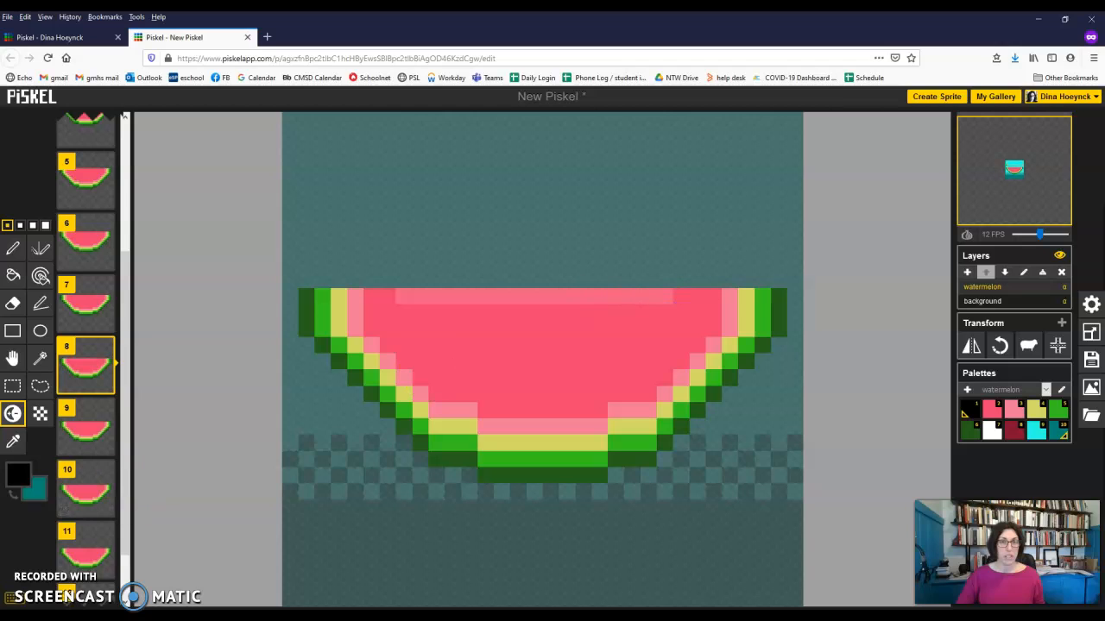
pyautogui.hotkey('ctrl', 'z')
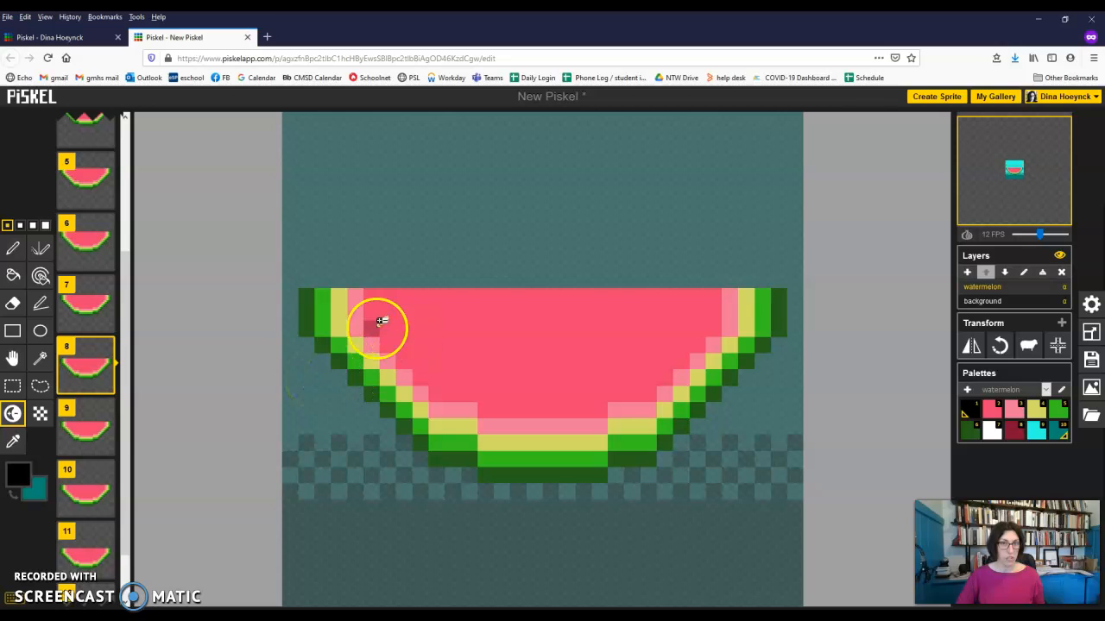
# Darken the inner flesh of frame 8 evenly, once per pixel, and sample the resulting deeper red as the primary color.
pyautogui.moveTo(399, 294); pyautogui.dragTo(663, 293)
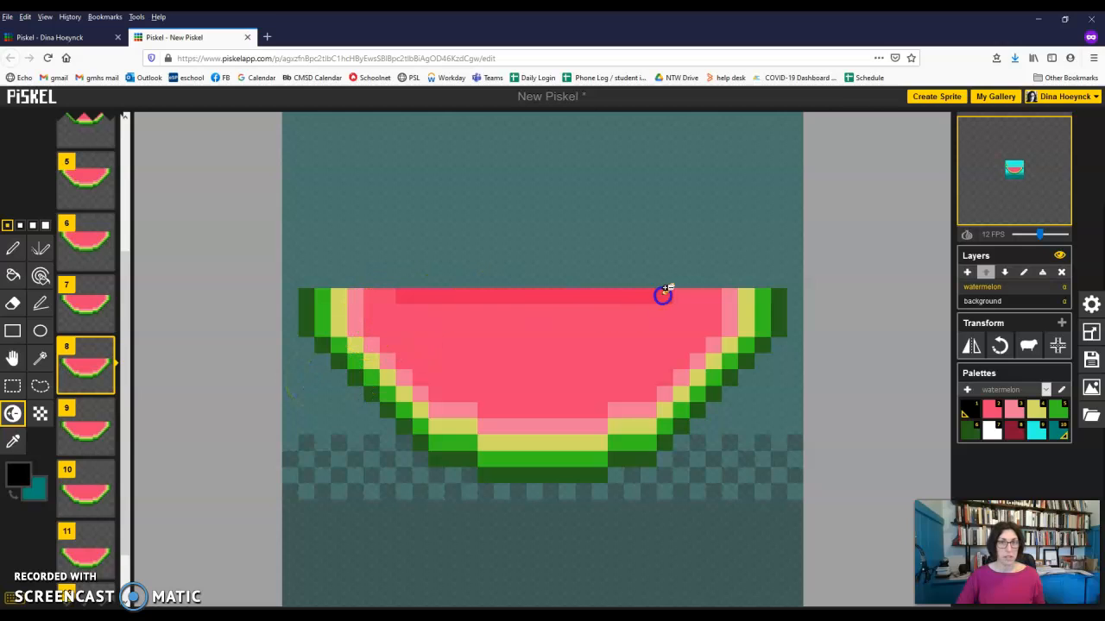
pyautogui.moveTo(630, 354)
pyautogui.mouseDown()
pyautogui.moveTo(606, 371)
pyautogui.moveTo(520, 374)
pyautogui.moveTo(430, 343)
pyautogui.moveTo(413, 315)
pyautogui.moveTo(612, 308)
pyautogui.moveTo(406, 312)
pyautogui.moveTo(508, 363)
pyautogui.moveTo(483, 358)
pyautogui.moveTo(470, 338)
pyautogui.moveTo(581, 354)
pyautogui.moveTo(570, 339)
pyautogui.moveTo(531, 348)
pyautogui.mouseUp()
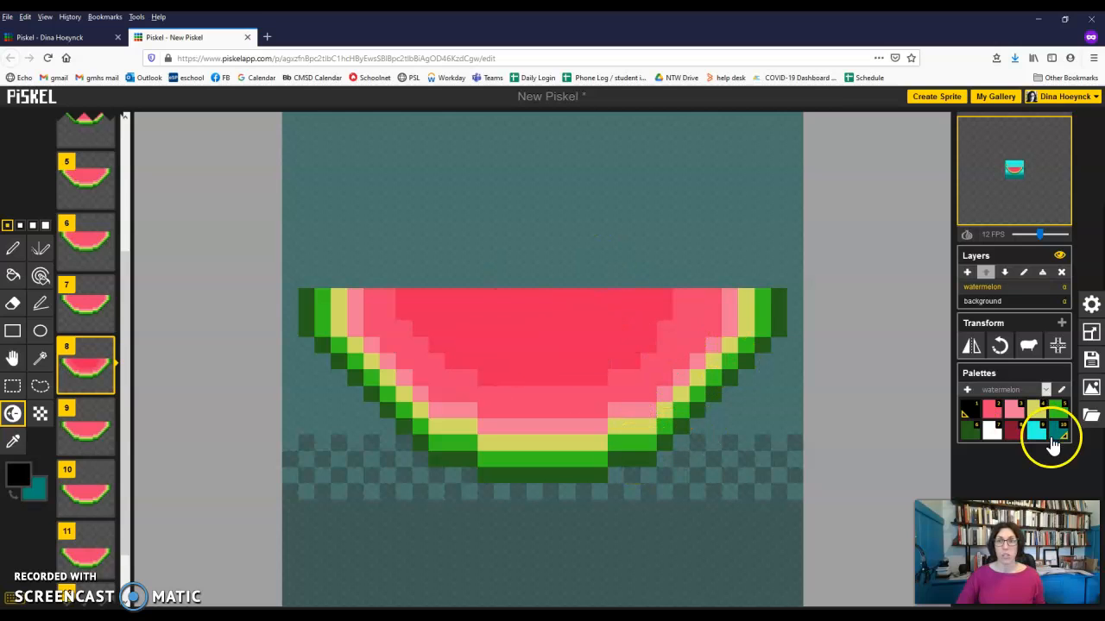
pyautogui.click(13, 441)
pyautogui.click(549, 343)
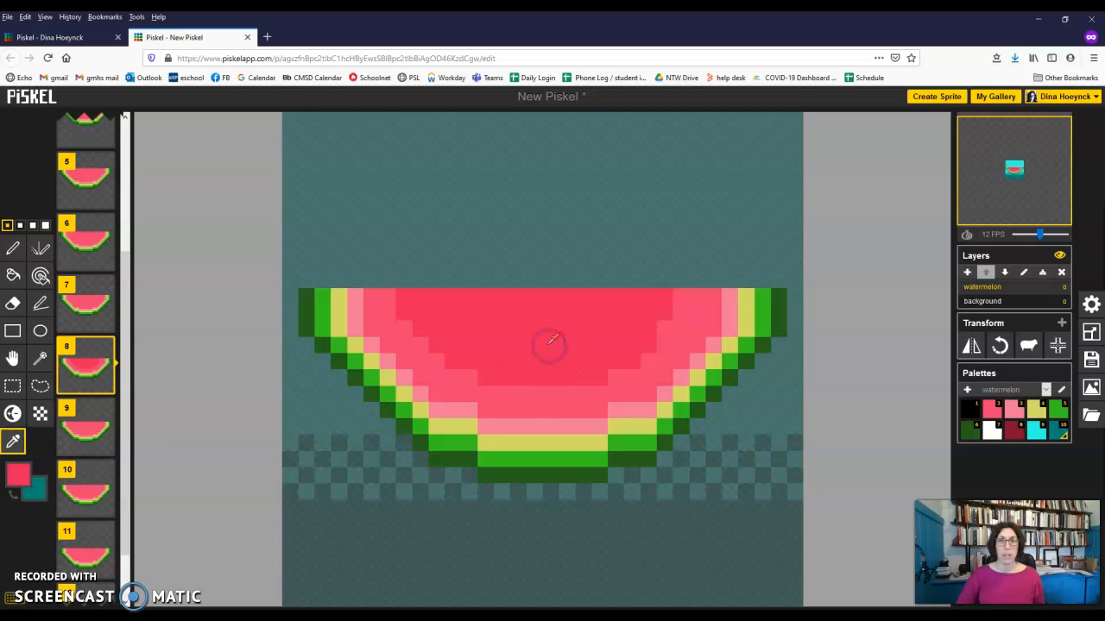